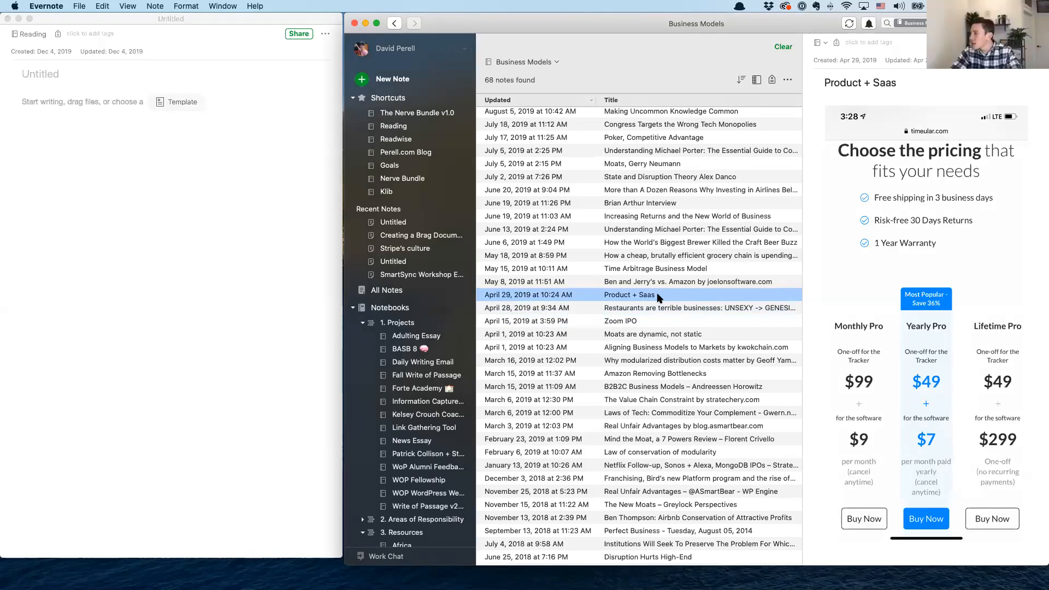
# Copy the quoted Hanlon's Razor riff about structural alignment of incentives from the note "Aligning Business Models to Markets by kwokchain.com"
pyautogui.press('Down')
pyautogui.press('Down')
pyautogui.press('Down')
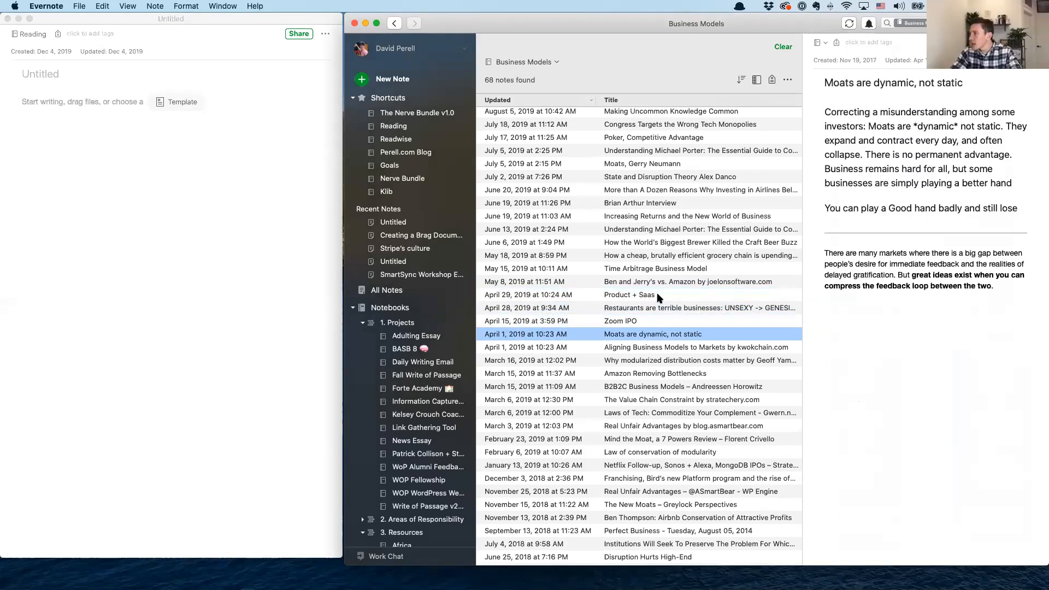
pyautogui.press('Down')
pyautogui.press('Down')
pyautogui.press('Up')
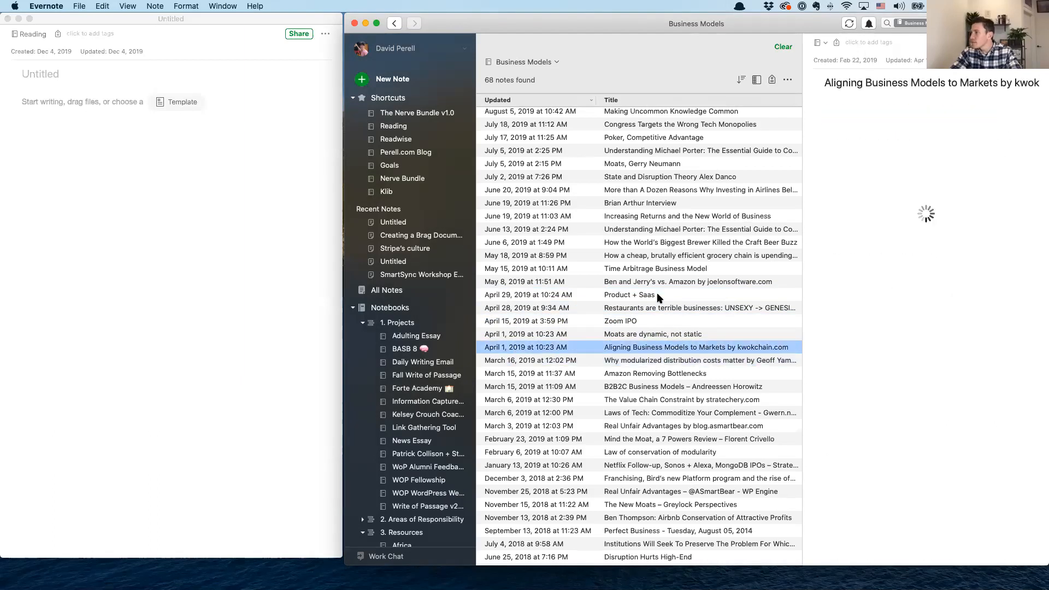
pyautogui.click(928, 207)
pyautogui.moveTo(908, 195); pyautogui.dragTo(951, 217)
pyautogui.press('super+c')
# Enter the label "Hanlon's Razor:" in the untitled note and paste the copied quote after it, separated by a single space
pyautogui.click(70, 159)
pyautogui.write('Han')
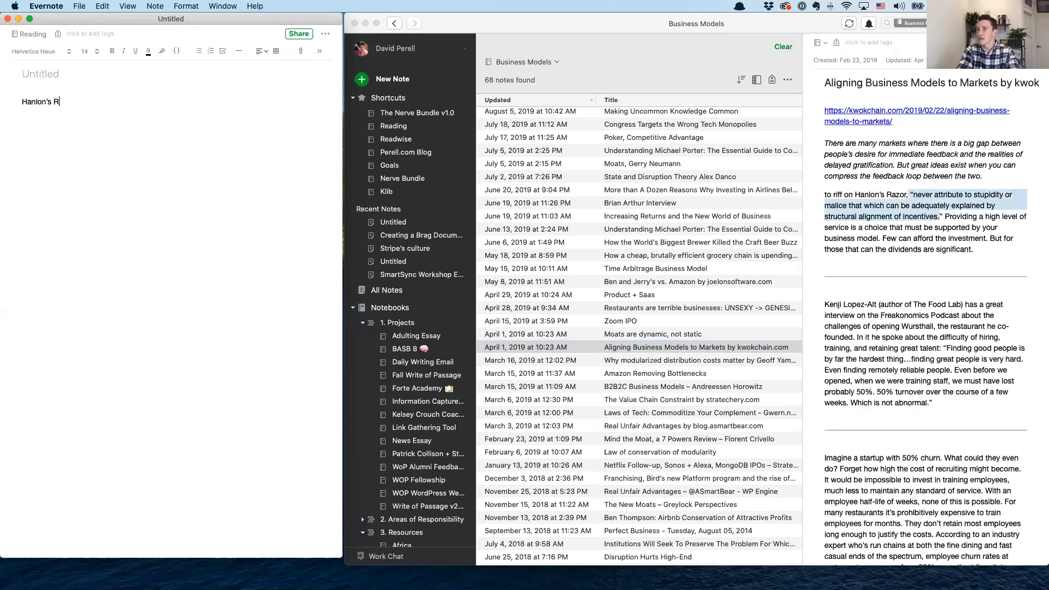
pyautogui.write("lon's Razor:")
pyautogui.press('super+v')
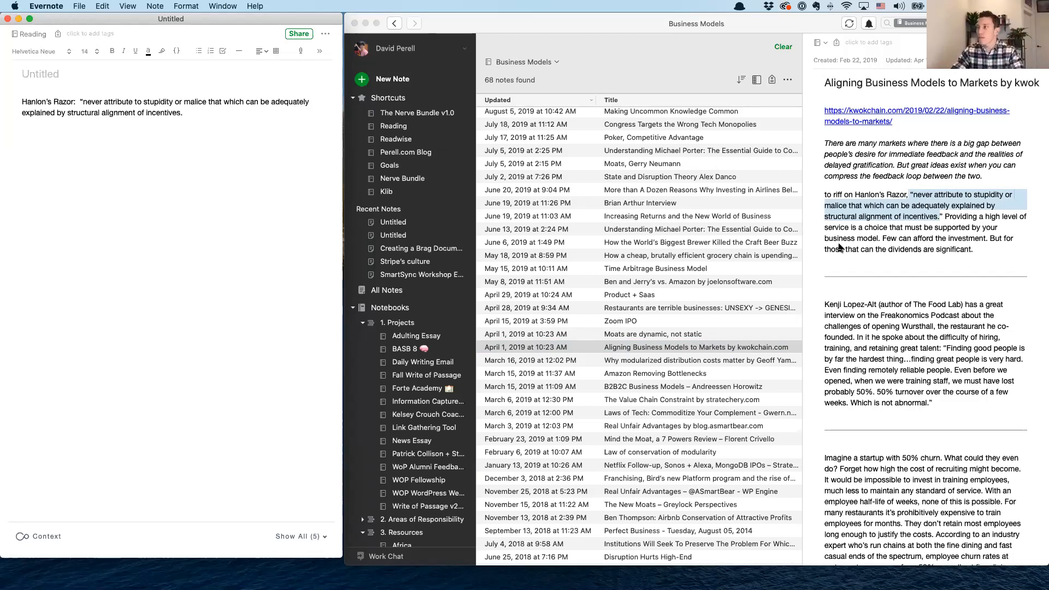
pyautogui.click(901, 258)
pyautogui.scroll(-1, 847, 269)
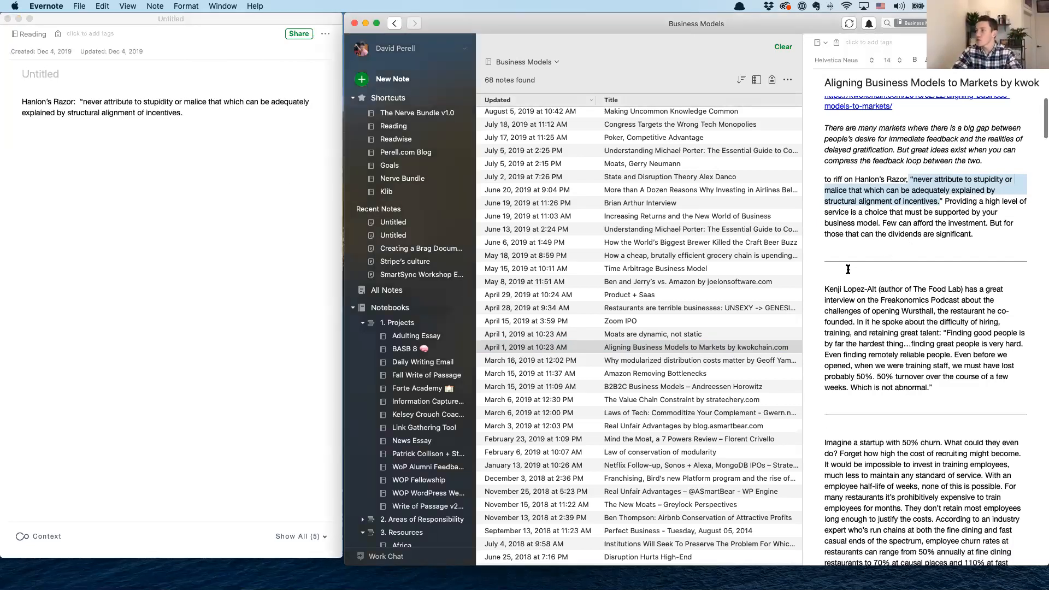
pyautogui.scroll(-3, 848, 269)
pyautogui.scroll(-3, 666, 316)
pyautogui.click(78, 101)
pyautogui.press('BackSpace')
# Search all notes for incentives together with the exact phrase "charlie munger"
pyautogui.click(961, 23)
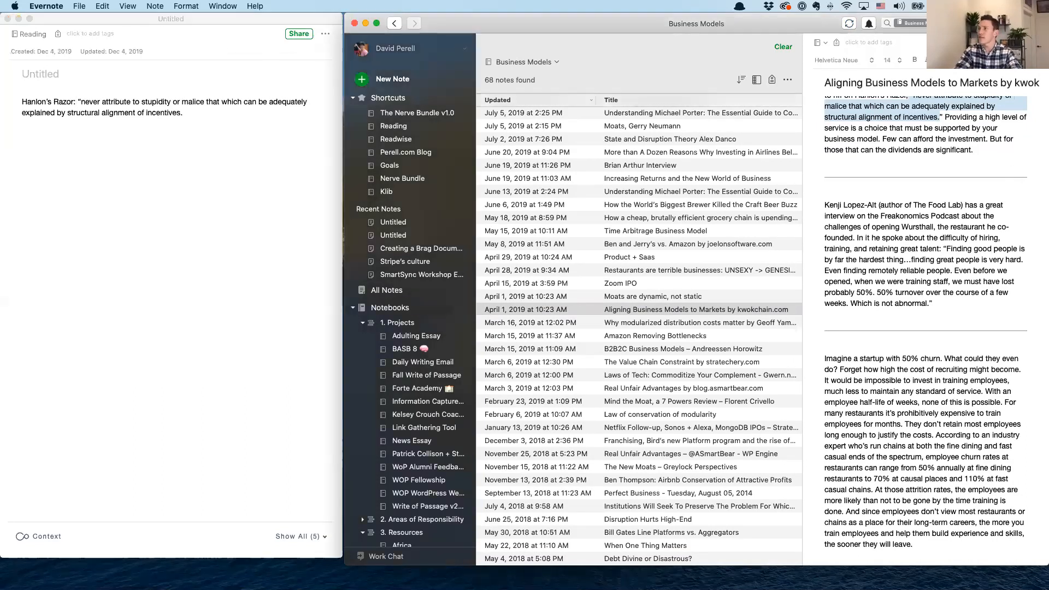
pyautogui.click(961, 24)
pyautogui.write('incentives')
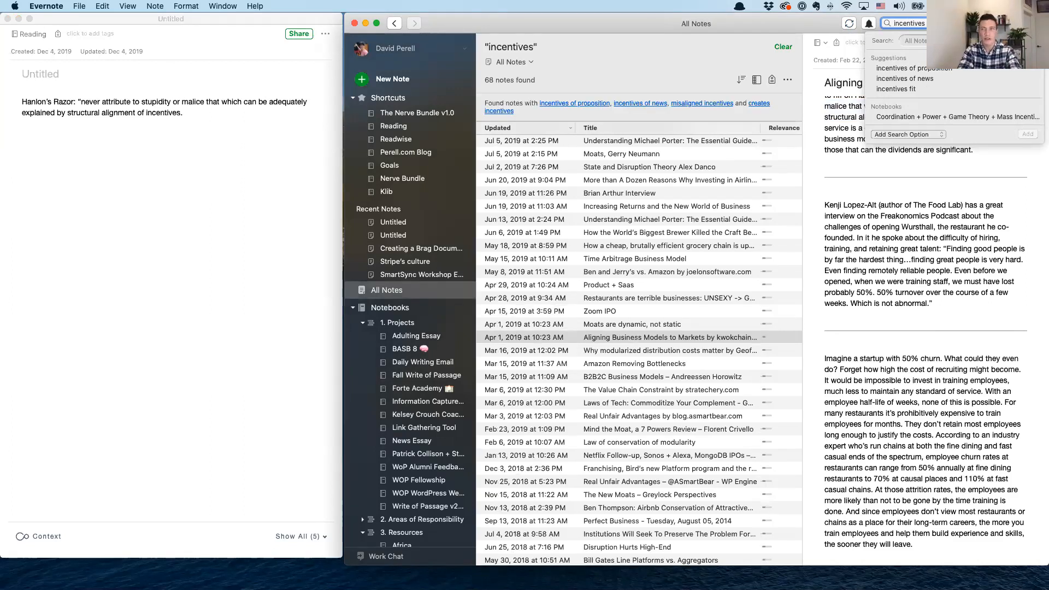
pyautogui.write(' "char')
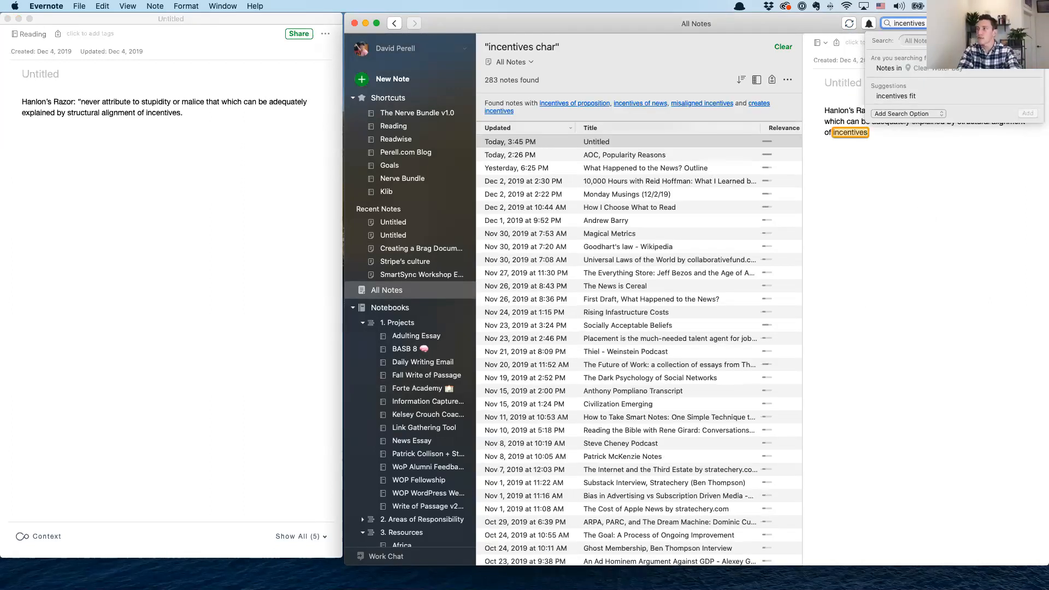
pyautogui.write('lie munger"')
pyautogui.press('Return')
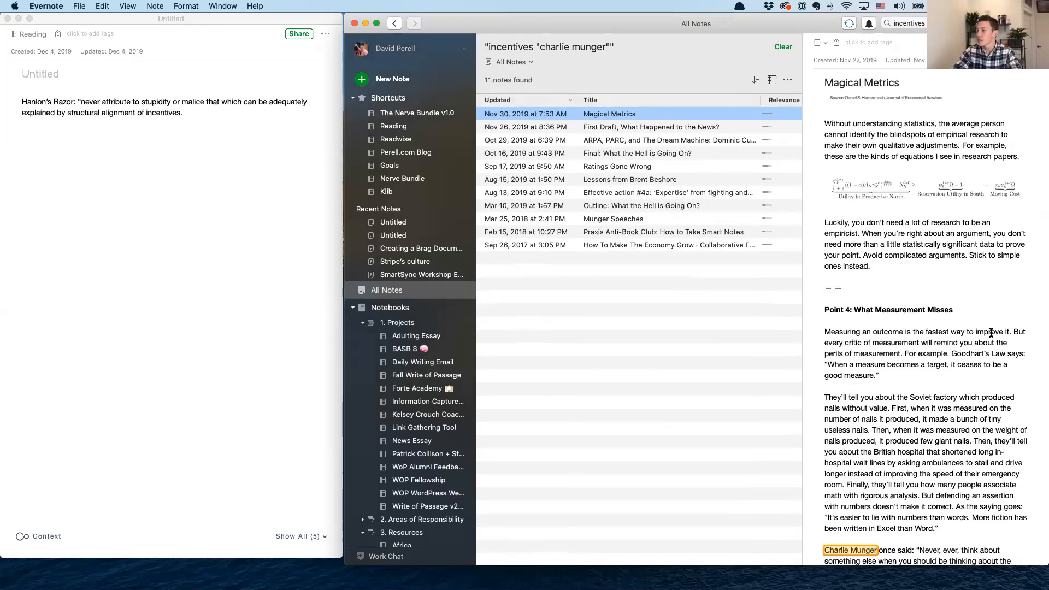
# Copy Charlie Munger's quote on the power of incentives from the "Magical Metrics" note into a new paragraph of the untitled note
pyautogui.scroll(-2, 923, 333)
pyautogui.click(972, 538)
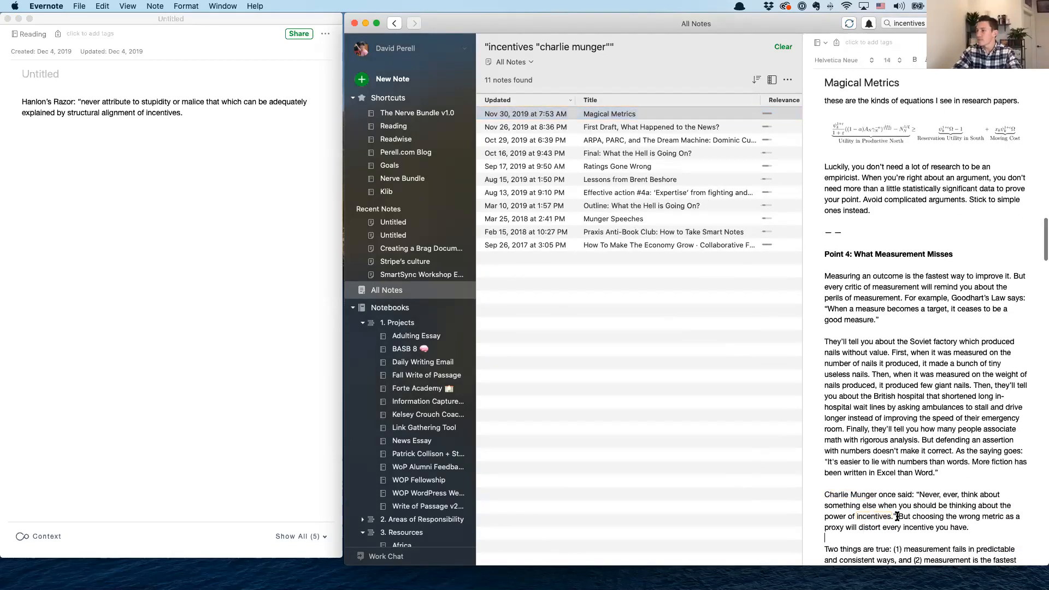
pyautogui.moveTo(896, 516); pyautogui.dragTo(825, 494)
pyautogui.click(90, 156)
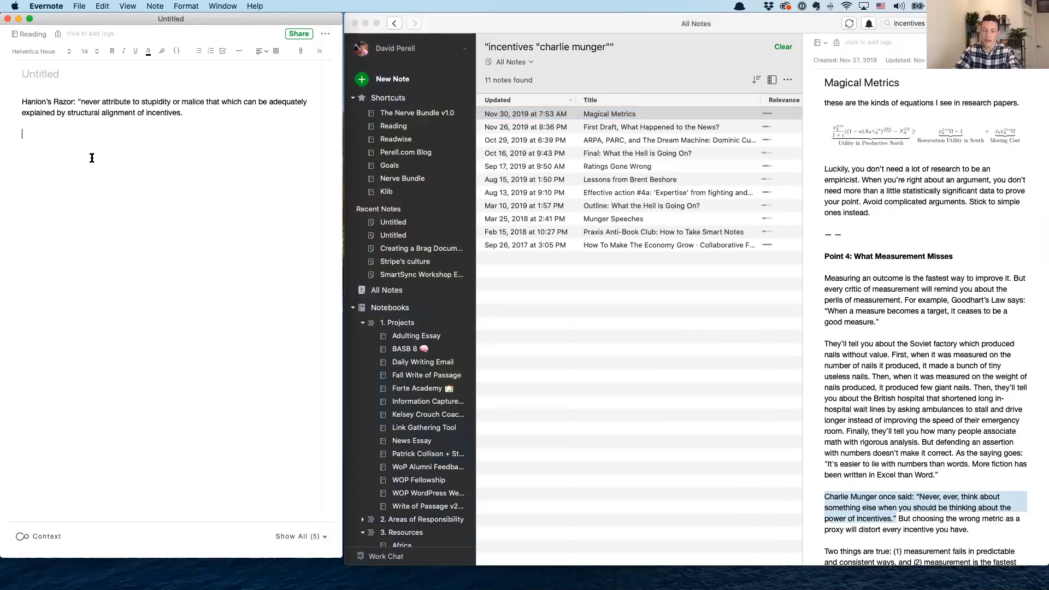
pyautogui.press('super+v')
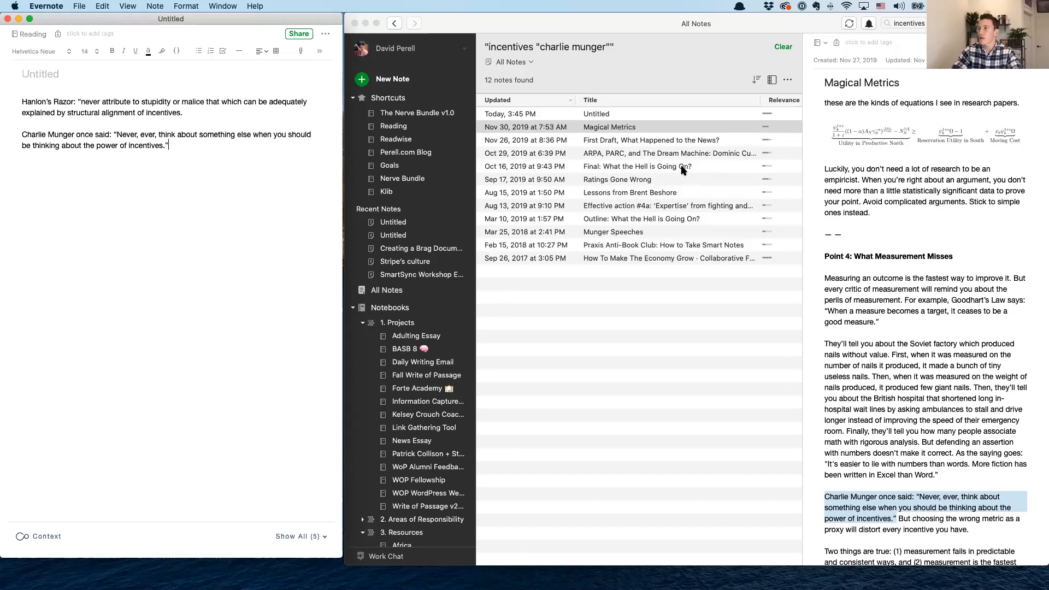
# Search all notes for the exact phrase "warren buffett"
pyautogui.click(907, 23)
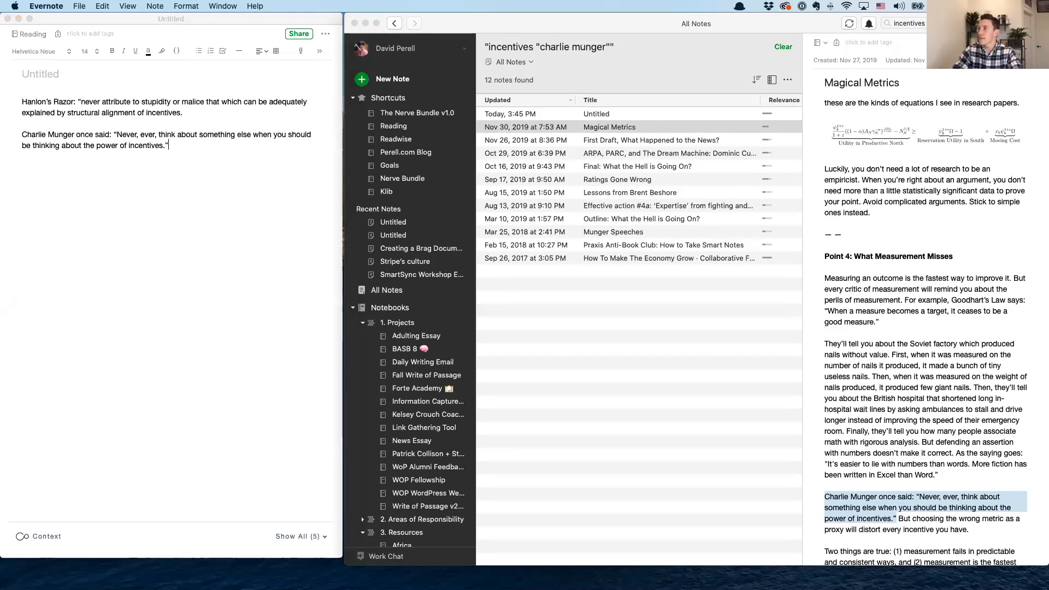
pyautogui.write('"warren')
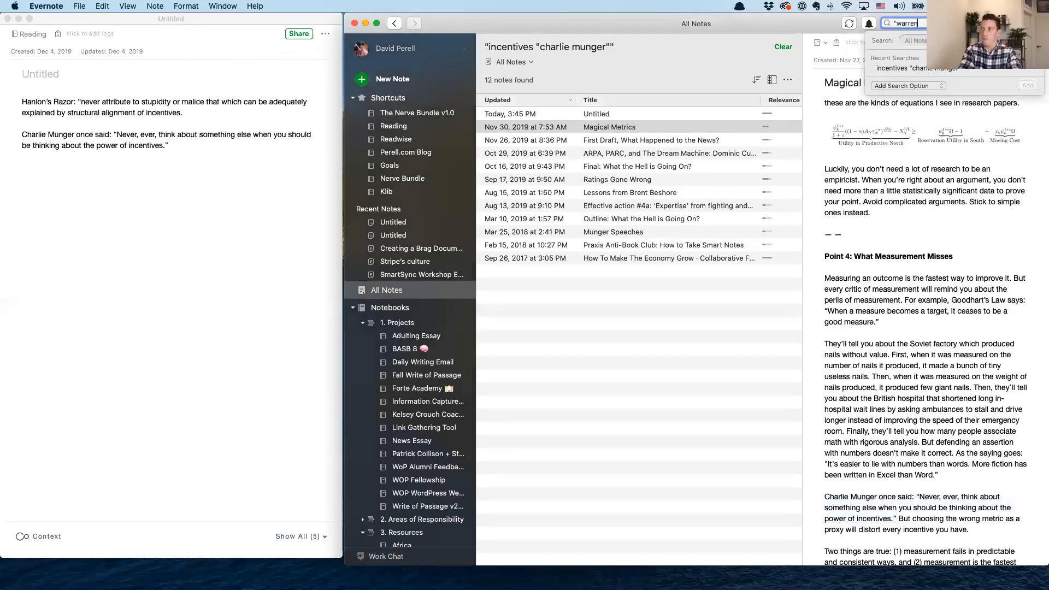
pyautogui.write(' bu')
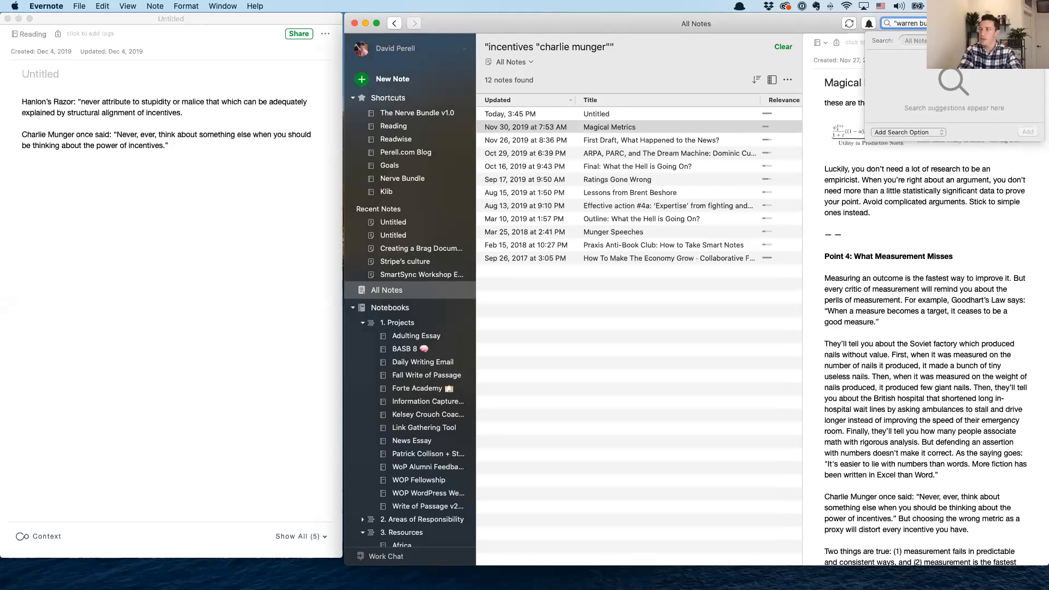
pyautogui.write('ffett"')
pyautogui.press('Return')
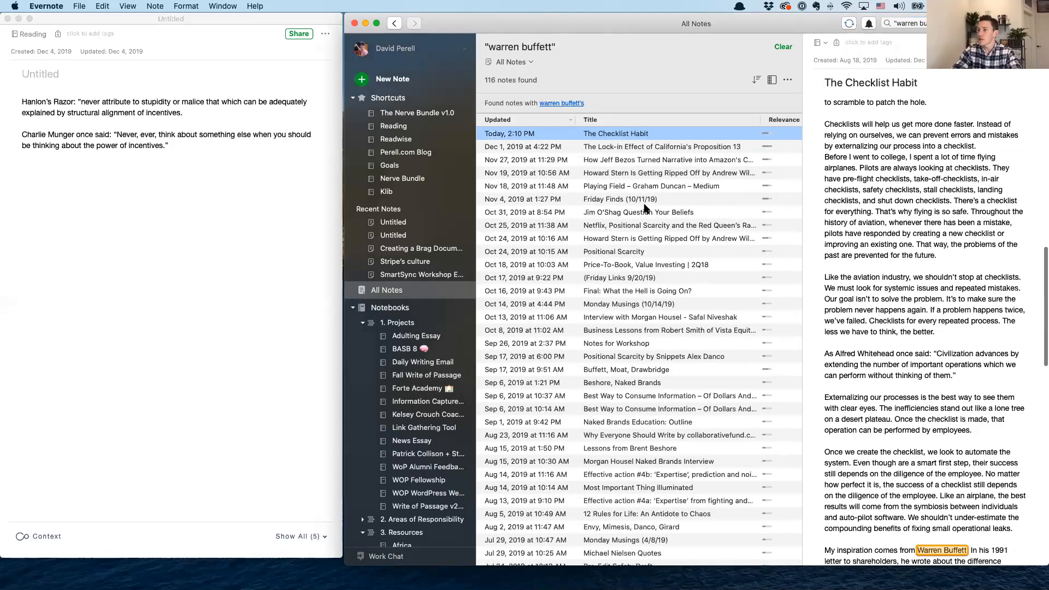
# Browse the search results and open the note "Great Things Take Time – Of Dollars And Data" at its Warren Buffett passage
pyautogui.scroll(-15, 646, 209)
pyautogui.scroll(-10, 646, 209)
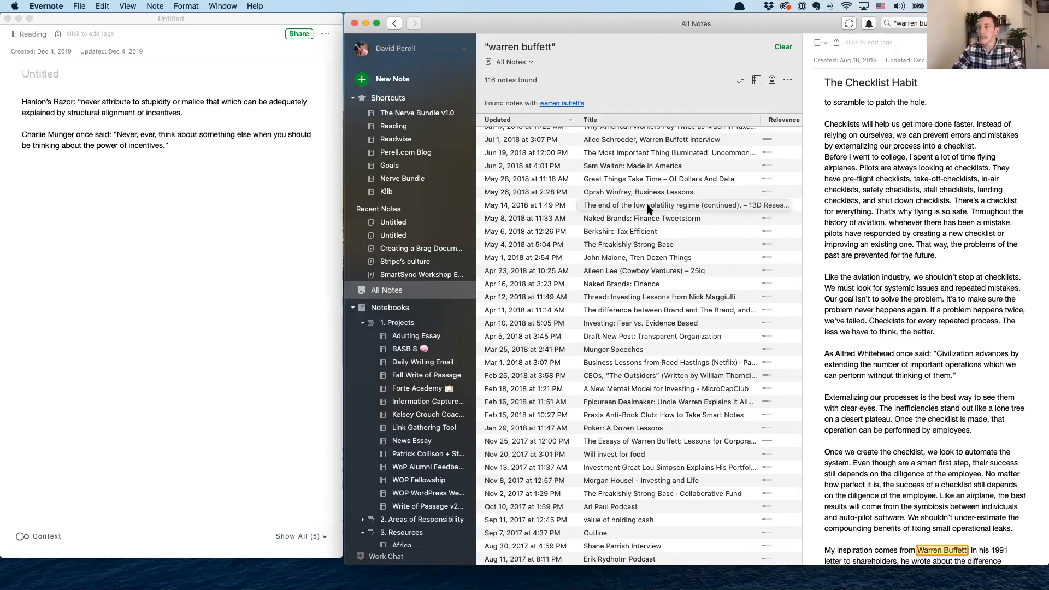
pyautogui.scroll(-2, 862, 327)
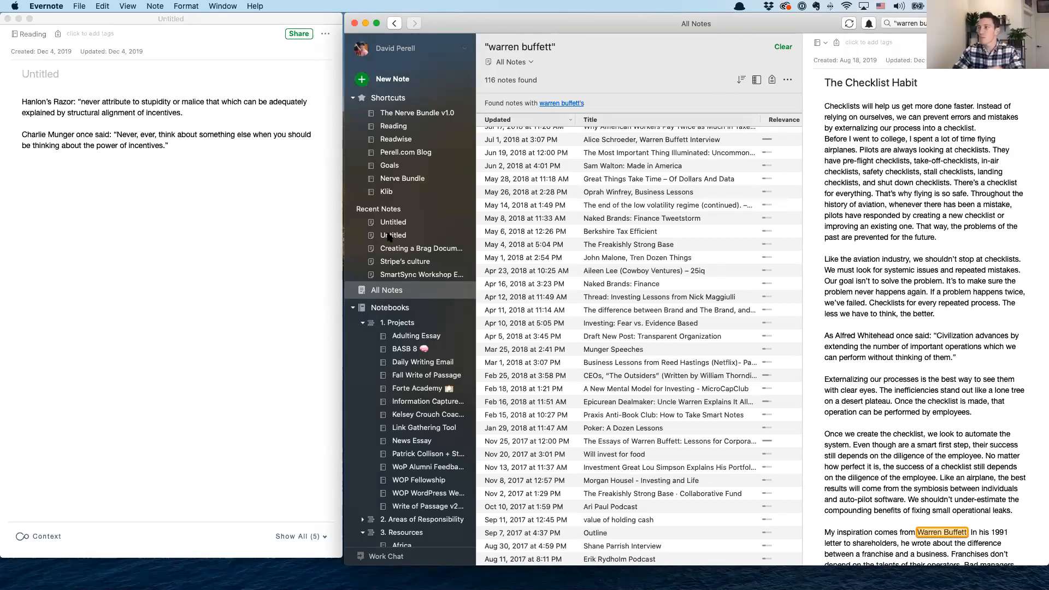
pyautogui.scroll(-1, 650, 256)
pyautogui.scroll(4, 650, 255)
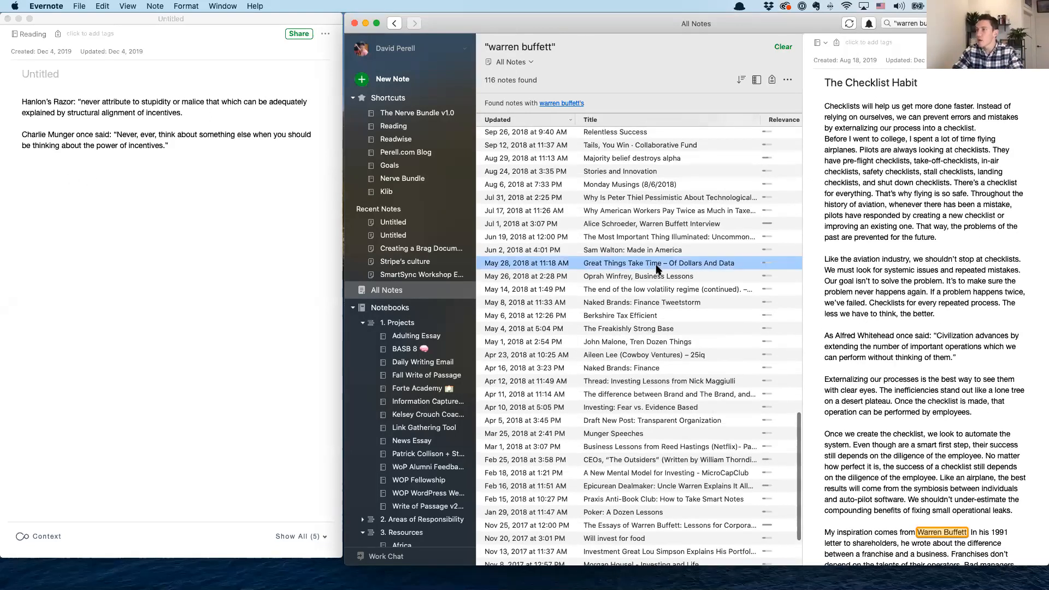
pyautogui.click(652, 264)
pyautogui.scroll(-4, 929, 293)
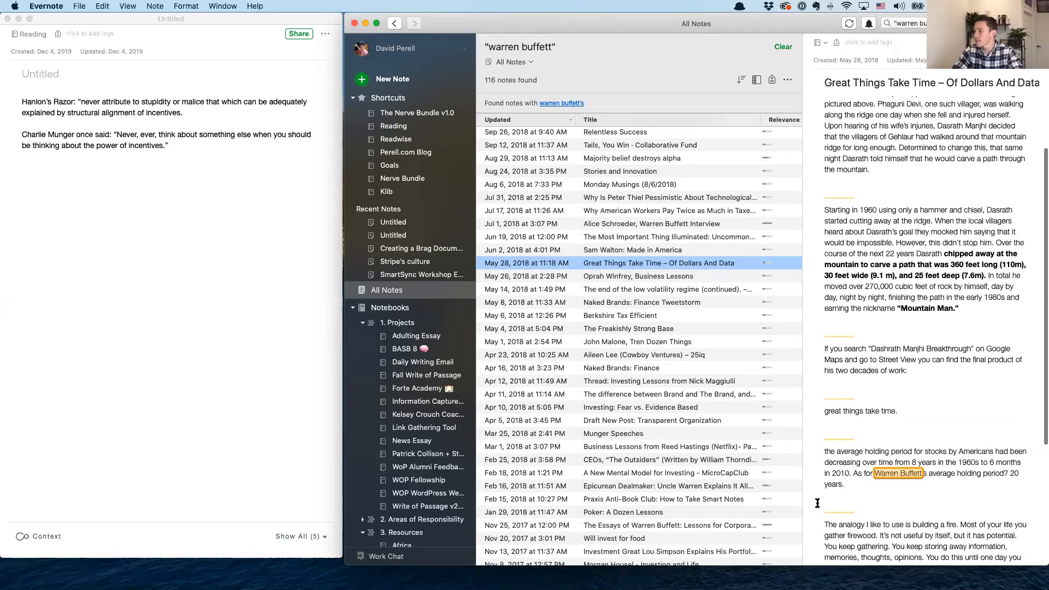
# Copy the paragraph on the average holding period for stocks into the untitled note below the Charlie Munger quote
pyautogui.tripleClick(861, 484)
pyautogui.press('super+c')
pyautogui.click(188, 175)
pyautogui.press('super+v')
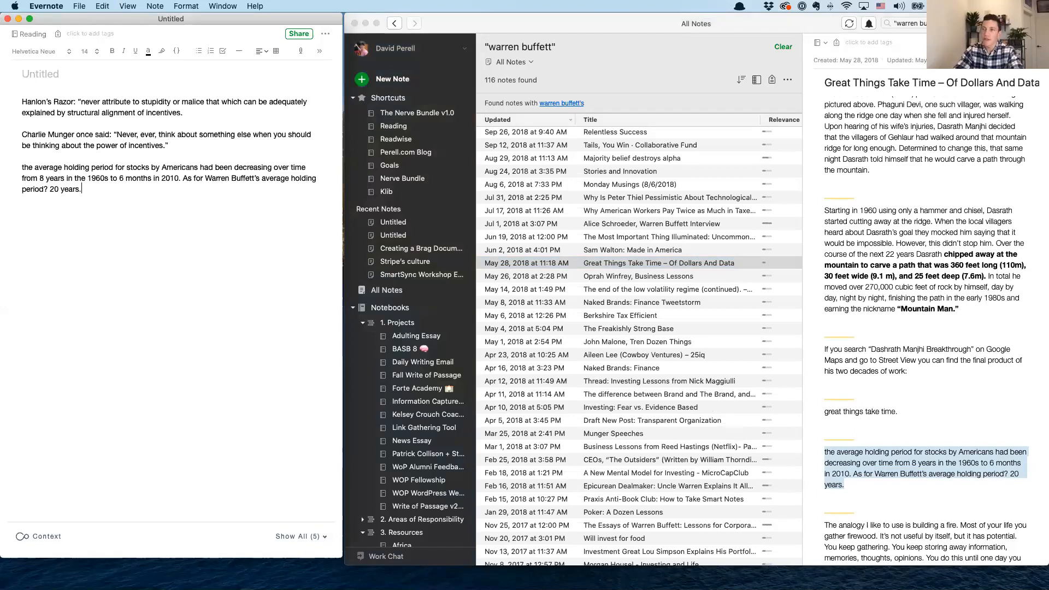
# Add the heading "Warren Buffett:" above the holding-period paragraph and turn that paragraph into a bulleted item
pyautogui.write('Warren Buffett')
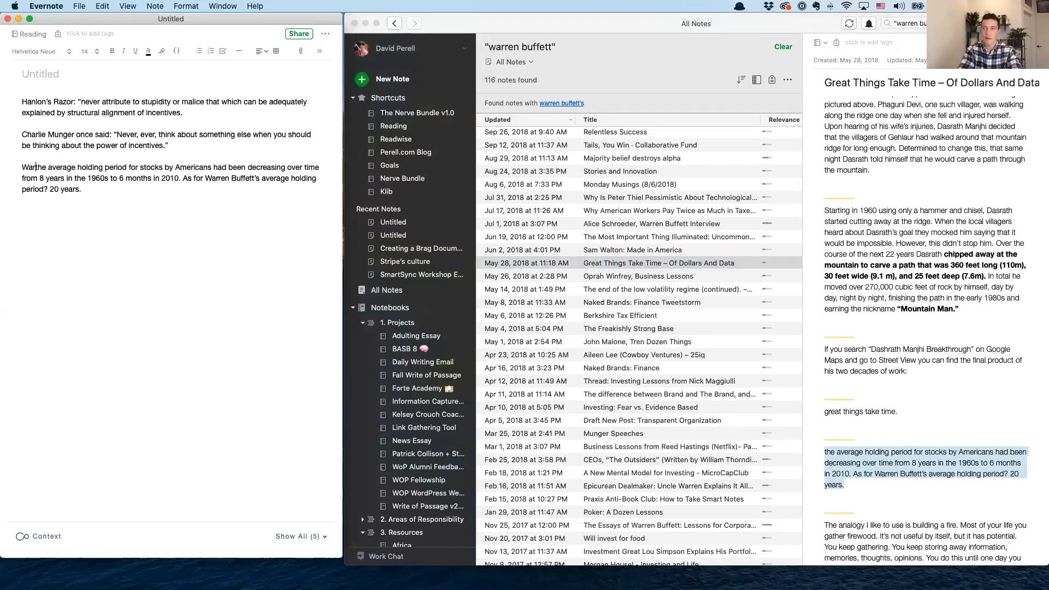
pyautogui.write(':')
pyautogui.press('Return')
pyautogui.press('Return')
pyautogui.press('super+shift+u')
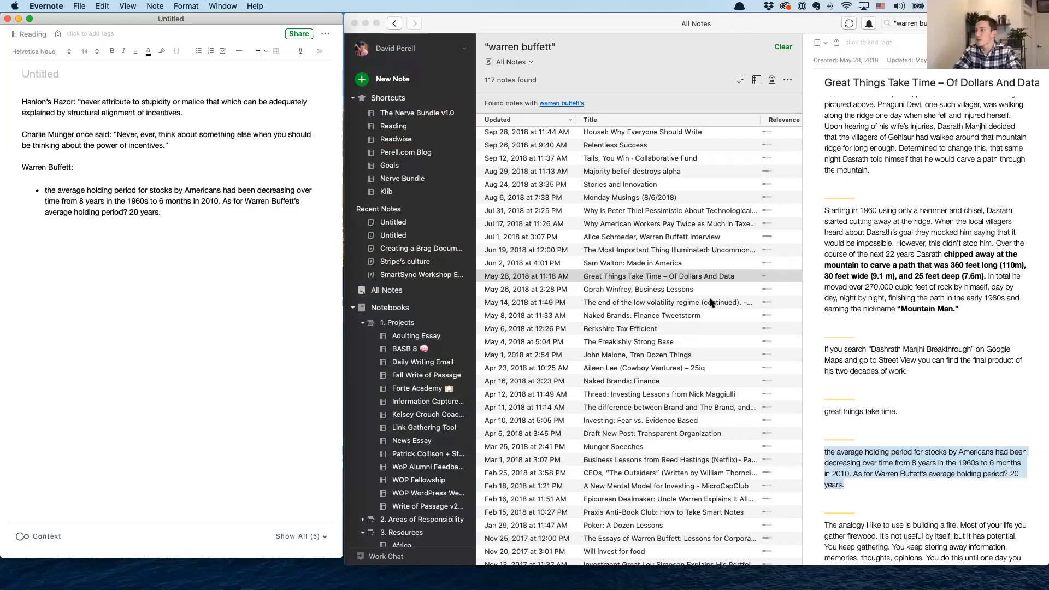
# Copy the Warren Buffett sentence on amateur investors and index funds from "Naked Brands: Finance Tweetstorm" into a second bullet under "Warren Buffett:"
pyautogui.scroll(-3, 711, 303)
pyautogui.click(694, 218)
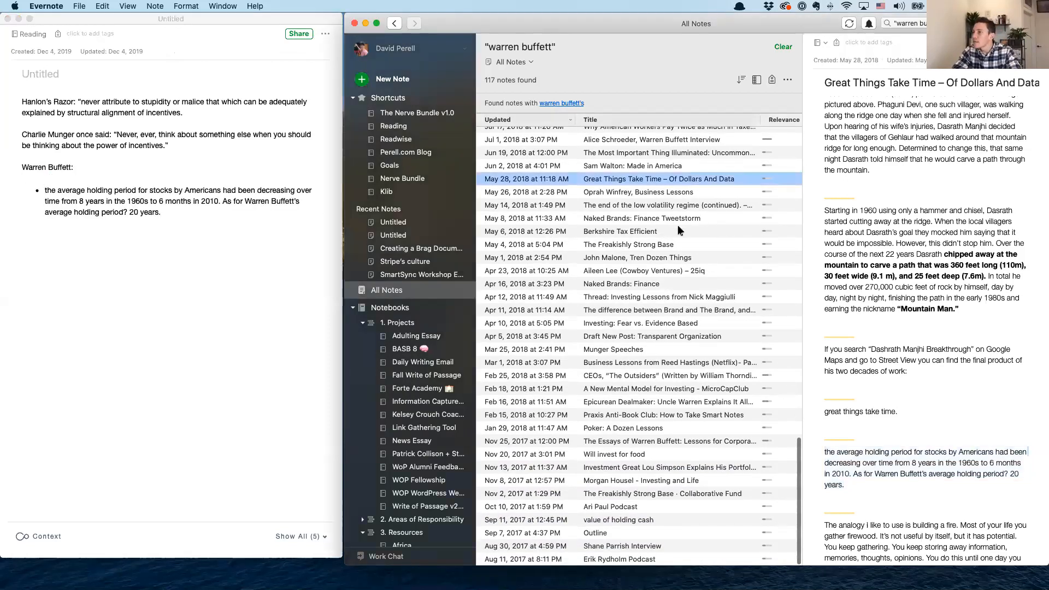
pyautogui.click(680, 230)
pyautogui.click(680, 218)
pyautogui.scroll(-3, 915, 253)
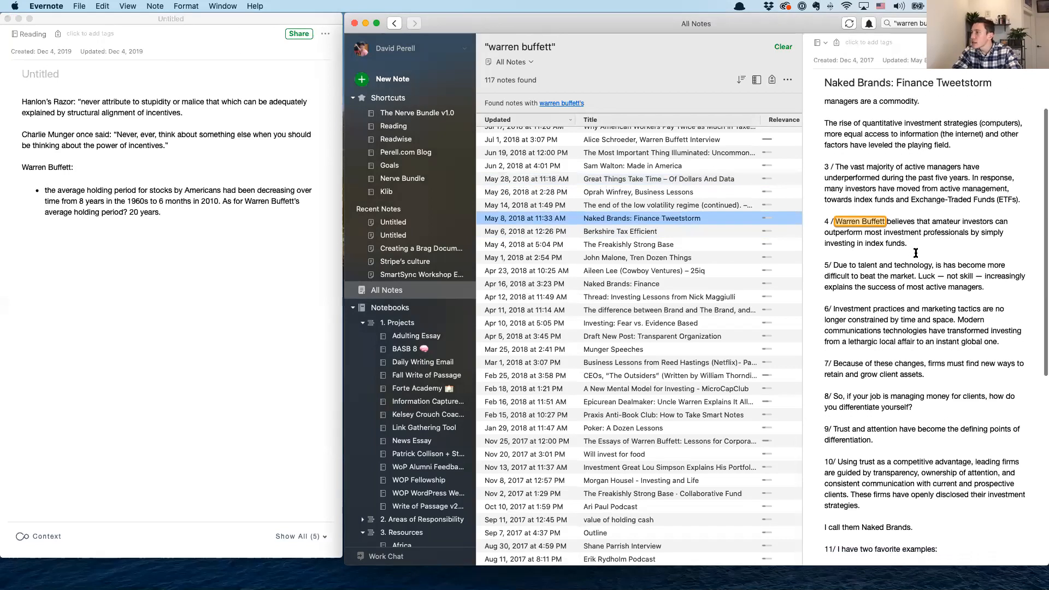
pyautogui.click(915, 253)
pyautogui.moveTo(918, 242); pyautogui.dragTo(832, 222)
pyautogui.click(183, 220)
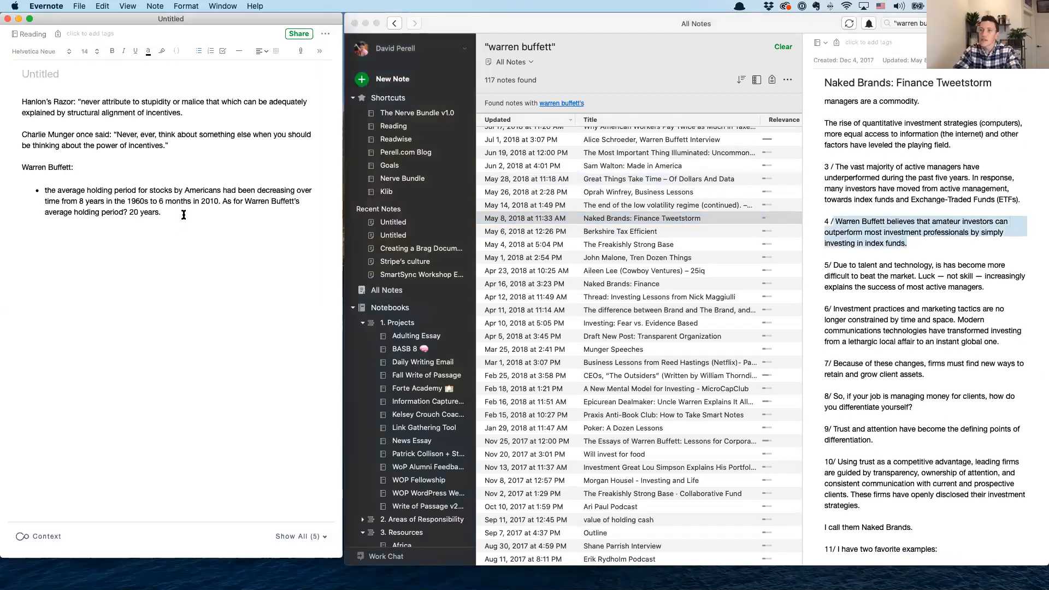
pyautogui.press('Return')
pyautogui.press('cmd+v')
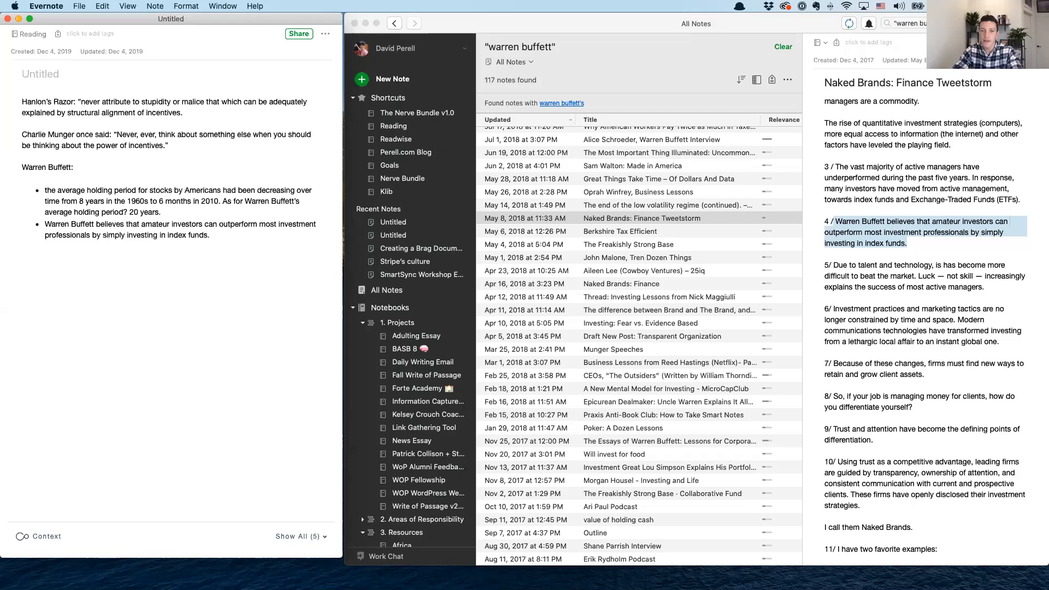
# Add the heading "Incentives Ideas:" above the Charlie Munger quote and bullet that quote below a new item "Whose bread I eat, his song I sing"
pyautogui.click(179, 269)
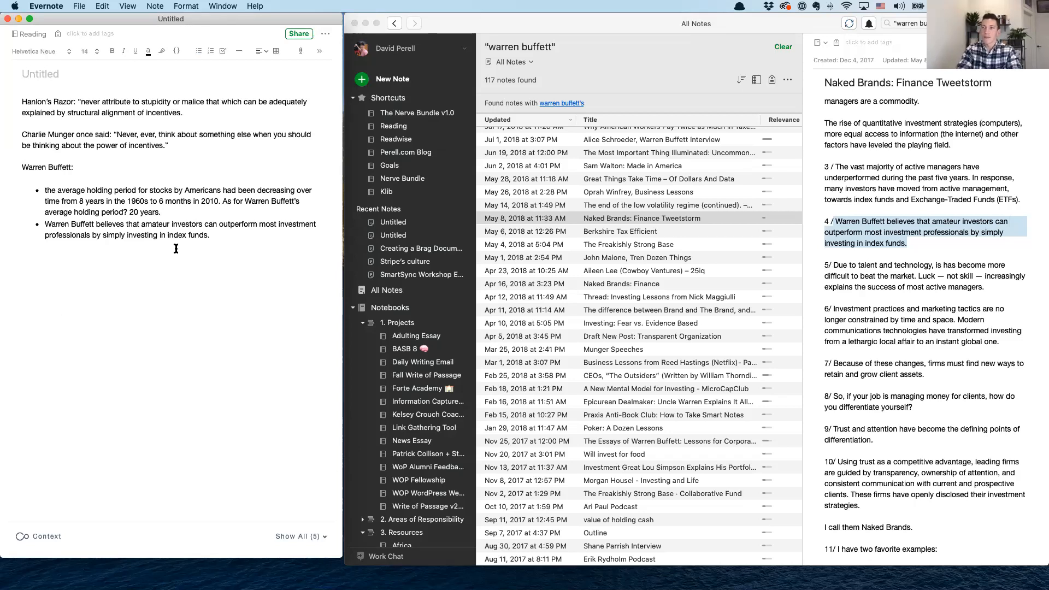
pyautogui.write('Incenti')
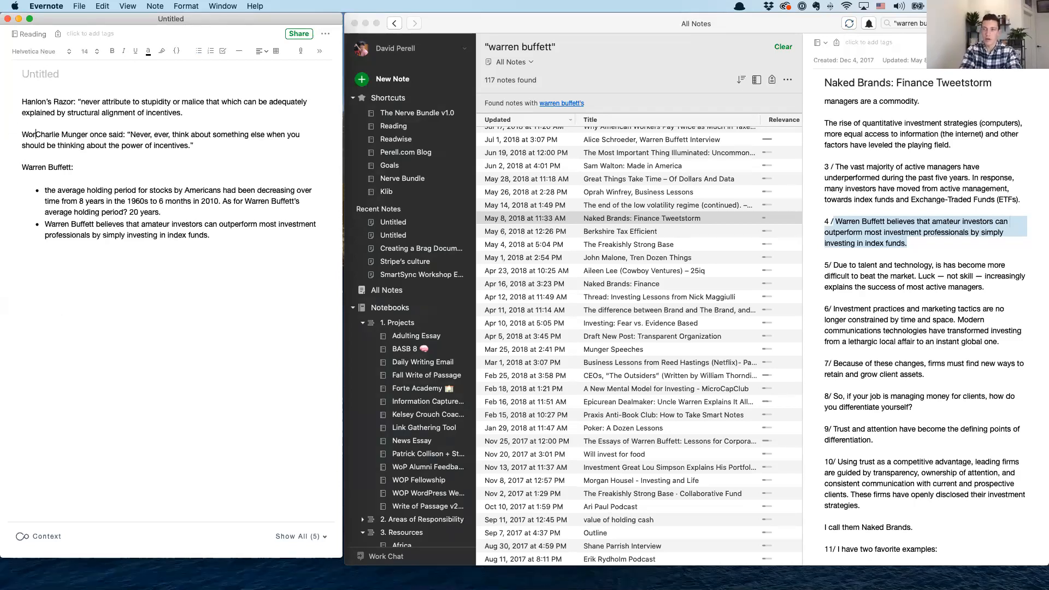
pyautogui.write('ves Idea')
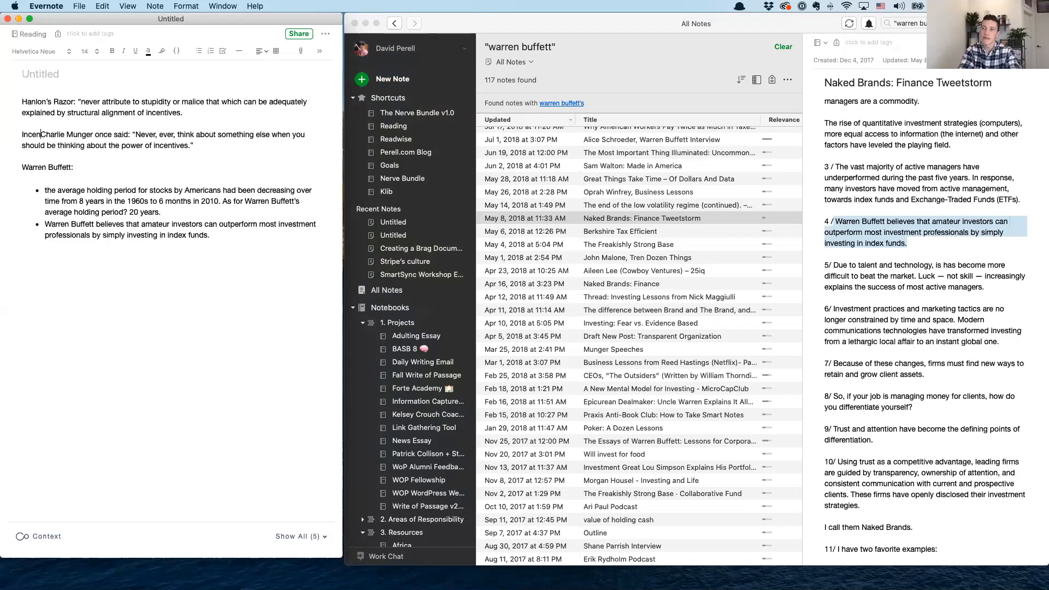
pyautogui.write('s:')
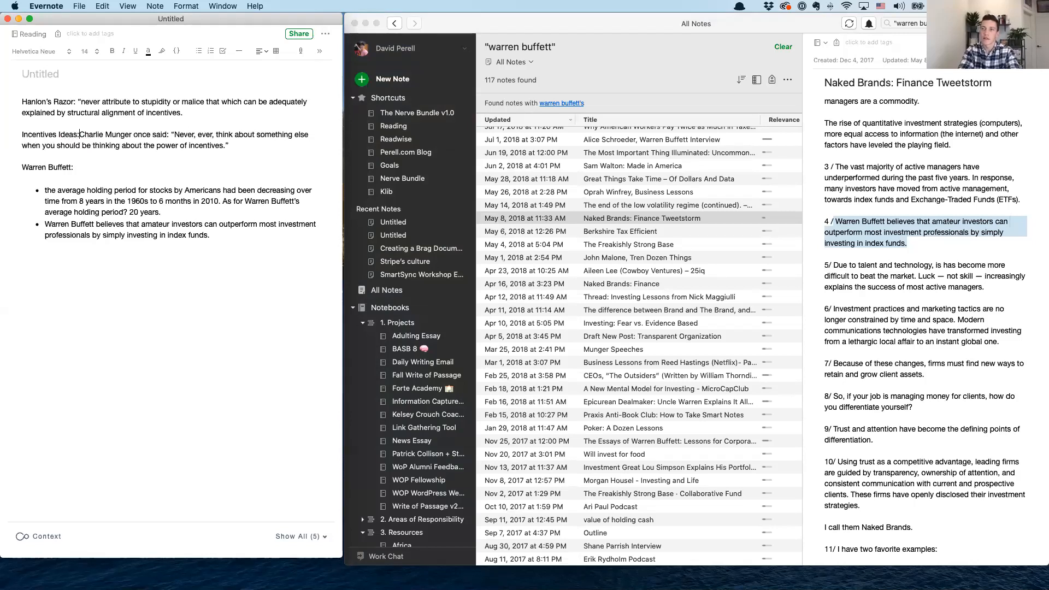
pyautogui.press('Return')
pyautogui.press('Return')
pyautogui.press('super+shift+u')
pyautogui.press('super+v')
pyautogui.press('Return')
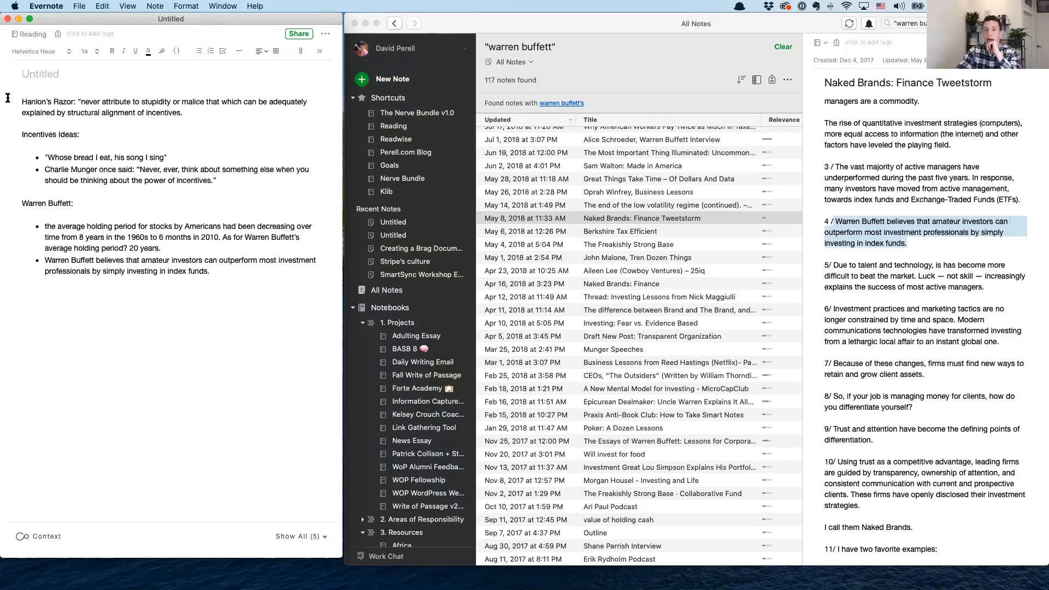
# Bold the Warren Buffett sentence about amateur investors and index funds in the "Naked Brands: Finance Tweetstorm" note
pyautogui.click(881, 290)
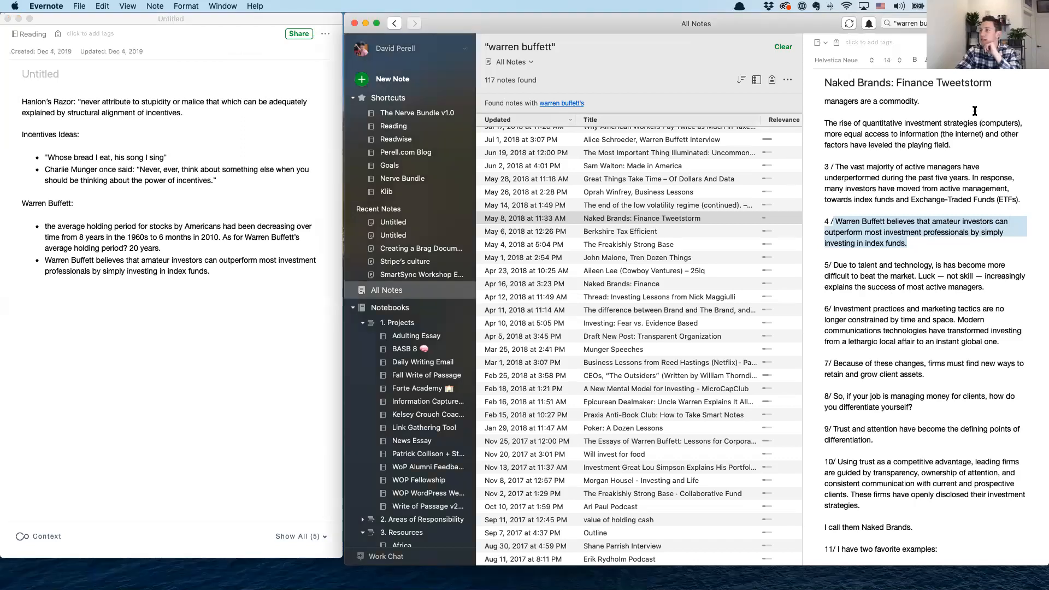
pyautogui.press('super+b')
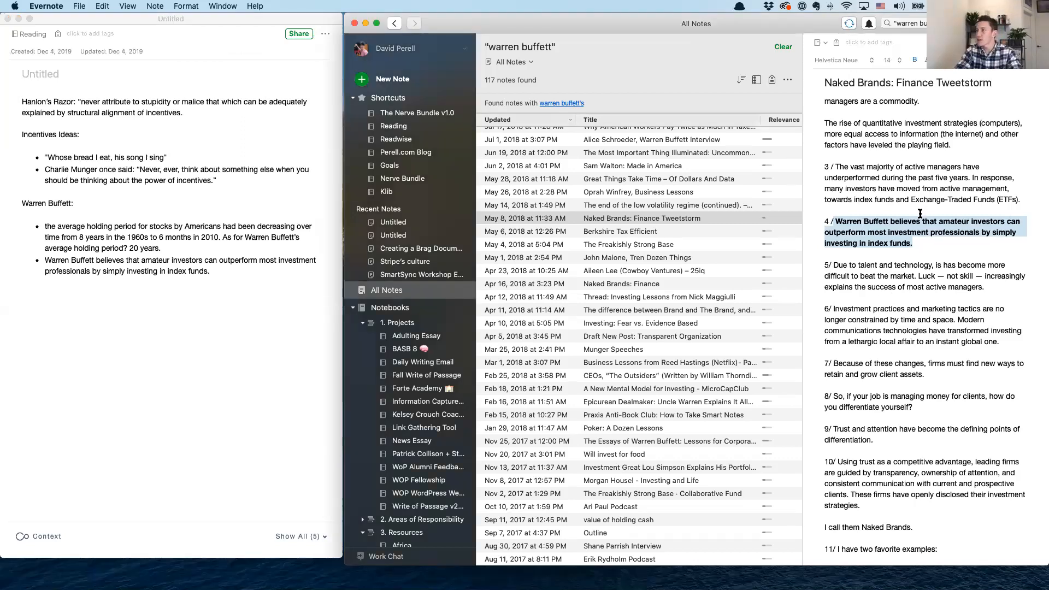
pyautogui.click(994, 134)
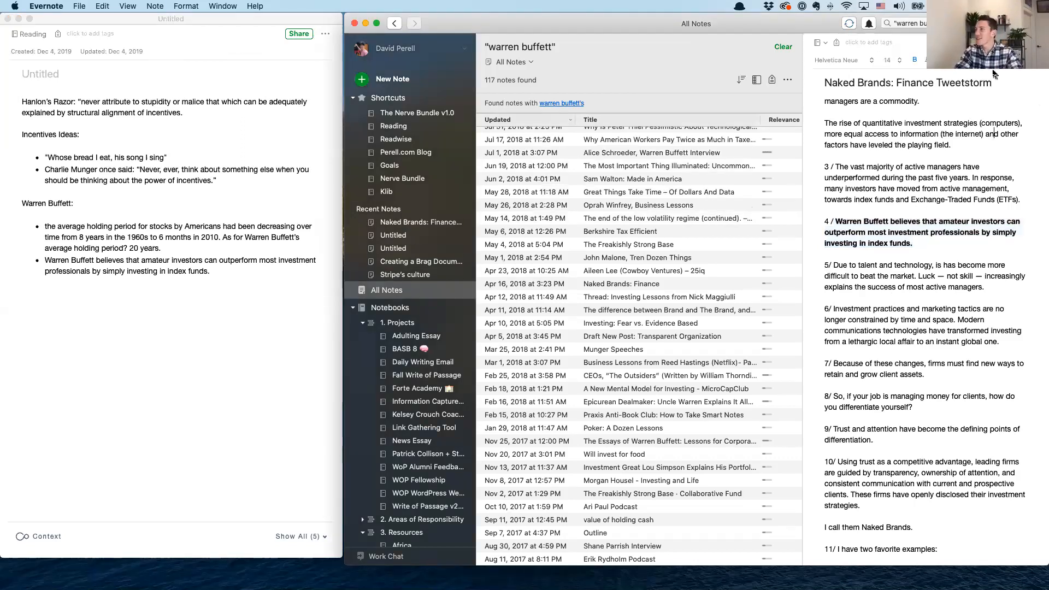
# Search all notes for "eric jorgenson" and open the "(edit) Career Advice for Uniquely Ambitious People" note from the results
pyautogui.press('super+alt+f')
pyautogui.write('"eric jorgen')
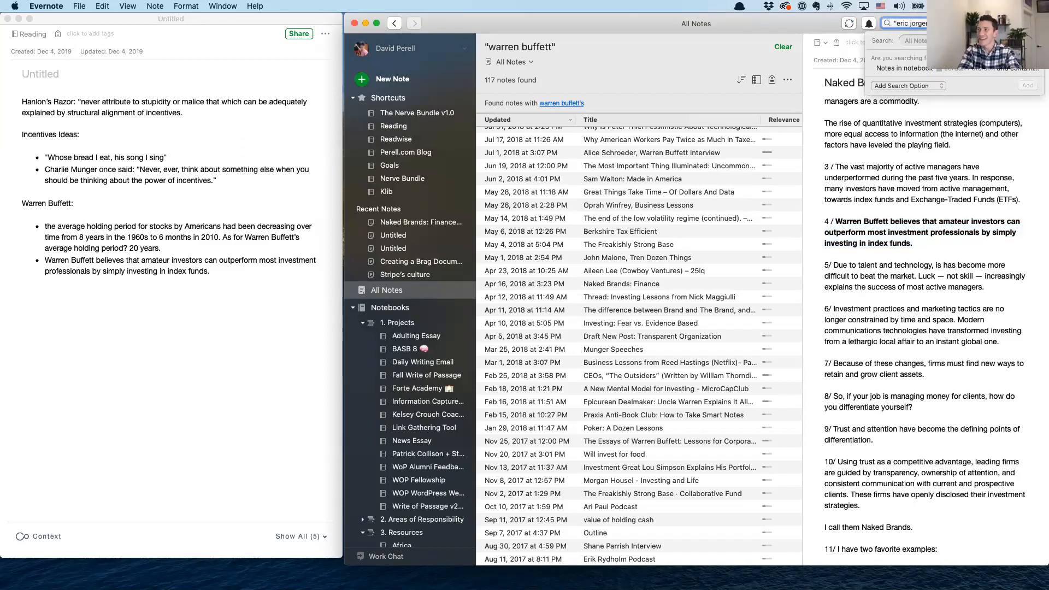
pyautogui.write('son"')
pyautogui.press('Return')
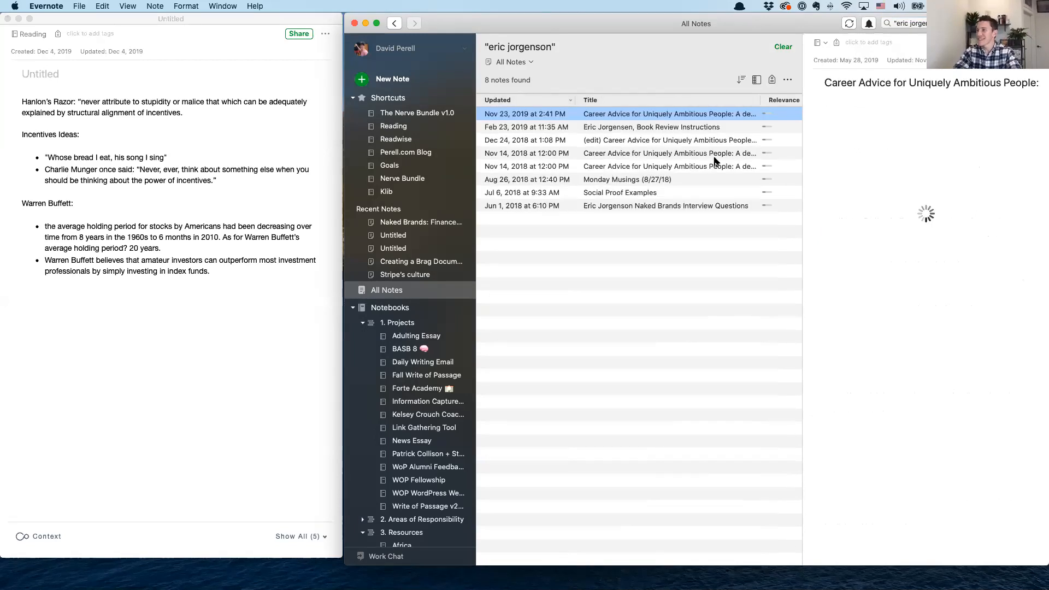
pyautogui.click(696, 128)
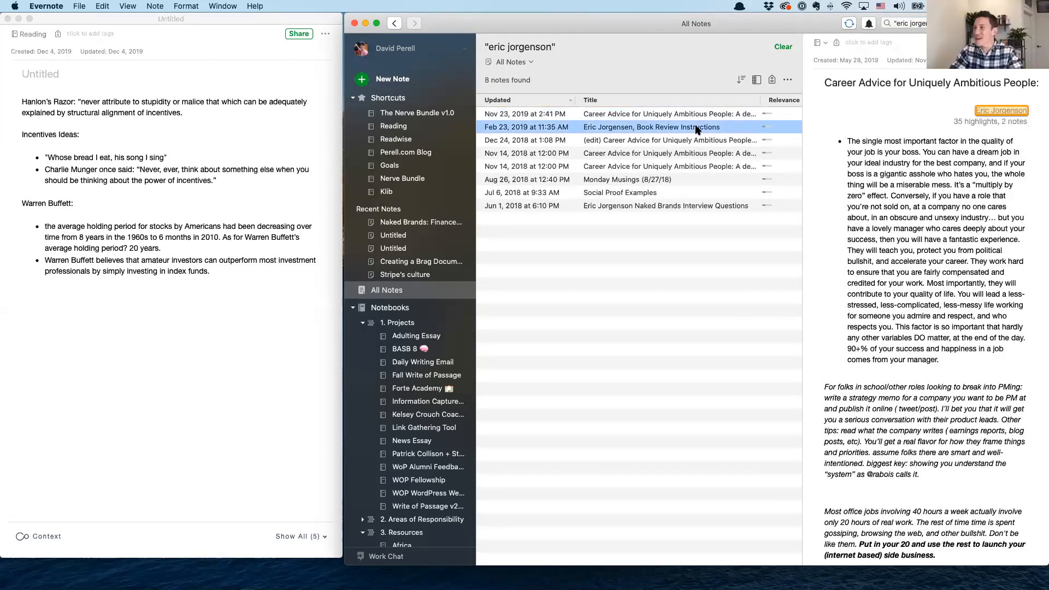
pyautogui.click(691, 154)
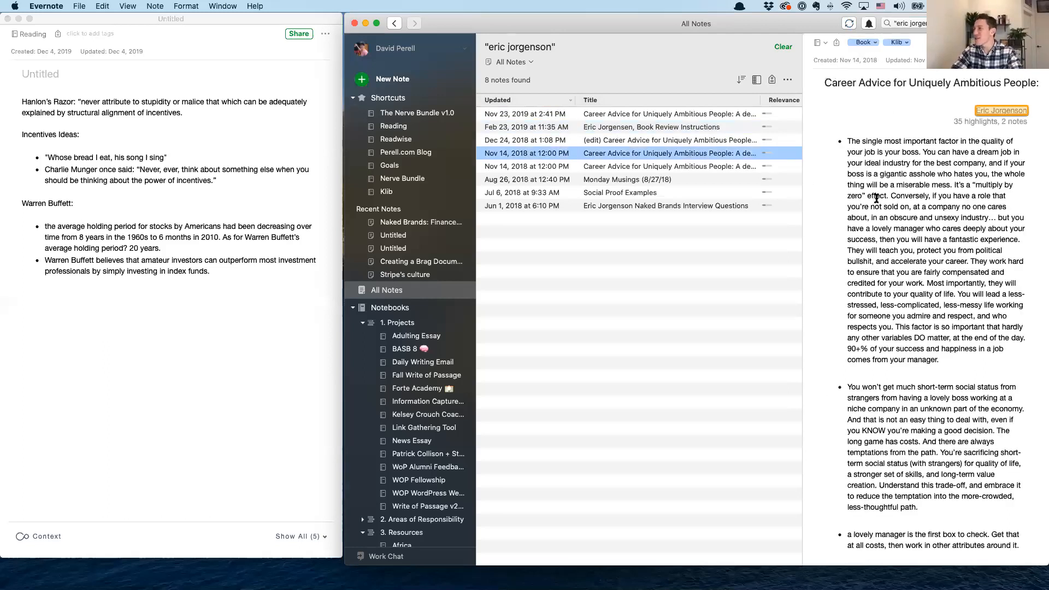
pyautogui.scroll(-1, 875, 198)
pyautogui.click(681, 167)
pyautogui.click(676, 141)
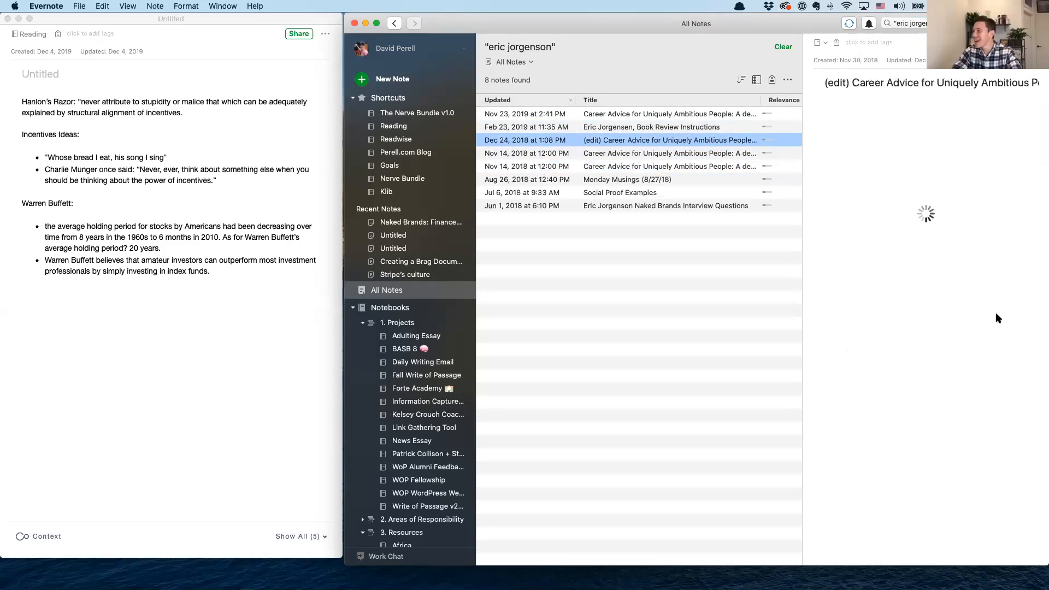
# Add the heading "Eric Jorgensen book:" at the end of the new note and copy the "Go to coffees, get on calls" passage below it as a bullet
pyautogui.scroll(-6, 978, 322)
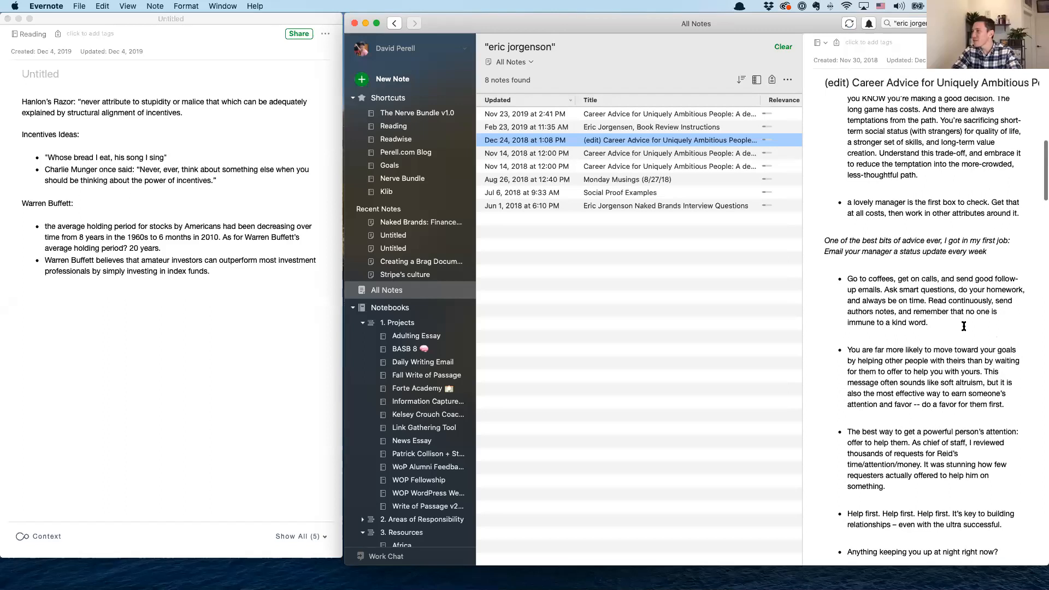
pyautogui.scroll(-1, 964, 290)
pyautogui.moveTo(989, 226); pyautogui.dragTo(792, 212)
pyautogui.press('super+c')
pyautogui.click(945, 296)
pyautogui.scroll(-1, 944, 260)
pyautogui.moveTo(945, 261); pyautogui.dragTo(826, 216)
pyautogui.press('super+c')
pyautogui.click(244, 275)
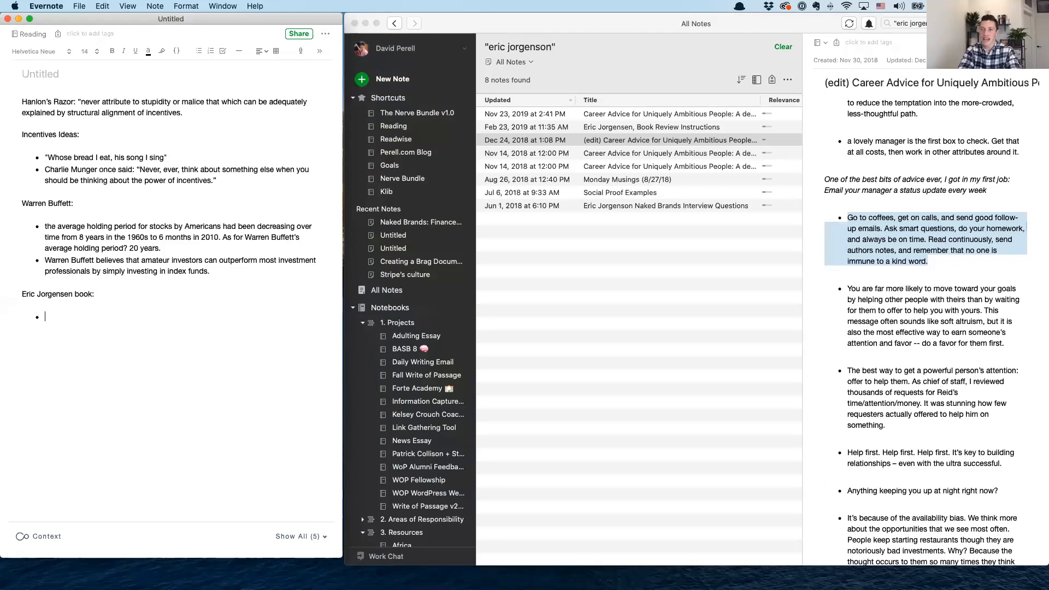
pyautogui.press('super+v')
# Copy the "Help first. Help first. Help first." passage from the career advice note into a second bullet under "Eric Jorgensen book:"
pyautogui.scroll(-5, 996, 295)
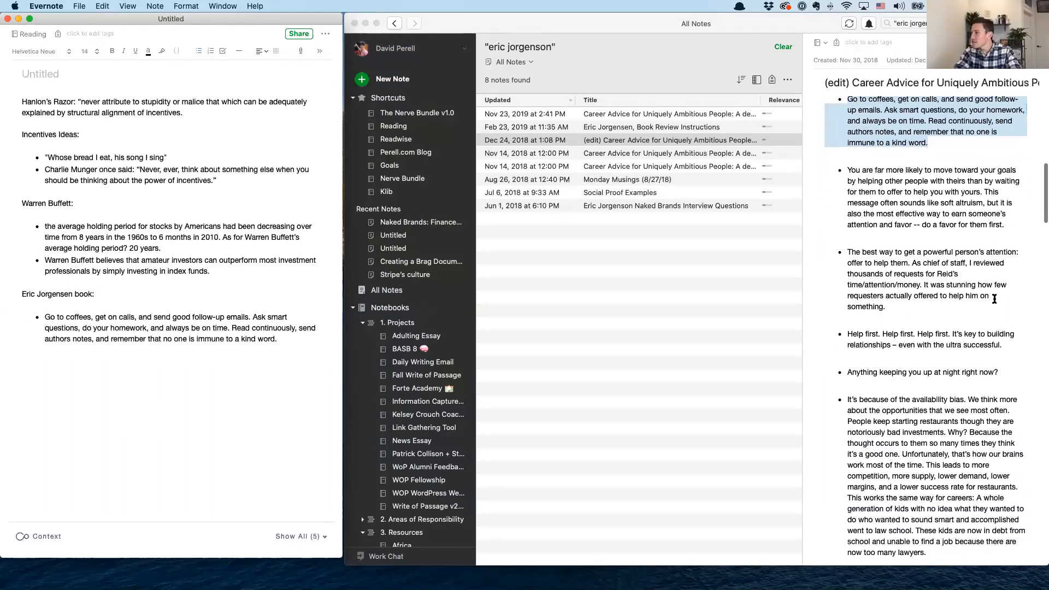
pyautogui.click(857, 314)
pyautogui.moveTo(1001, 319); pyautogui.dragTo(777, 313)
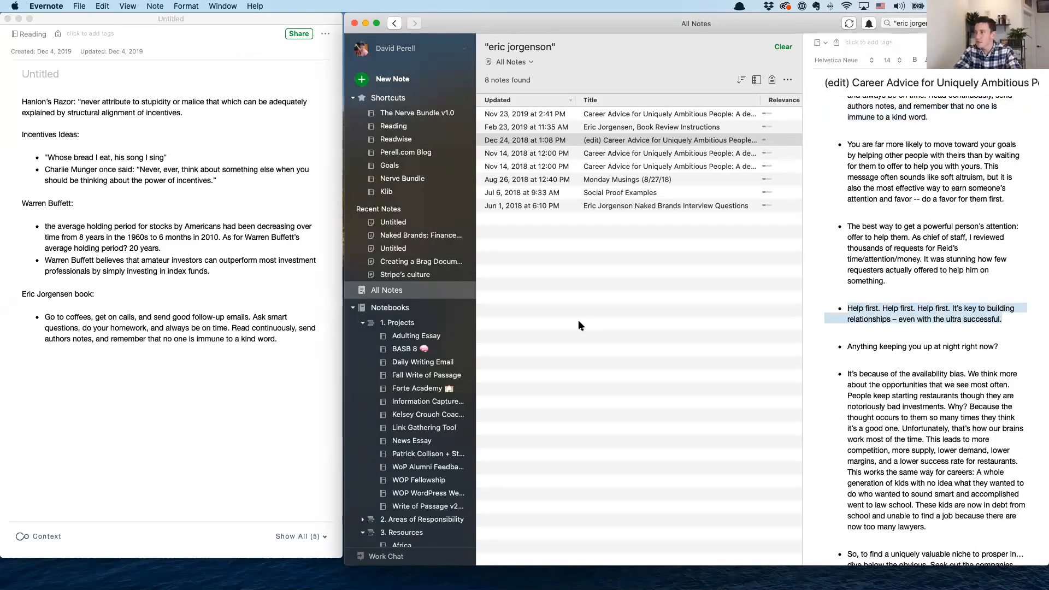
pyautogui.click(266, 346)
pyautogui.hotkey('ctrl', 'v')
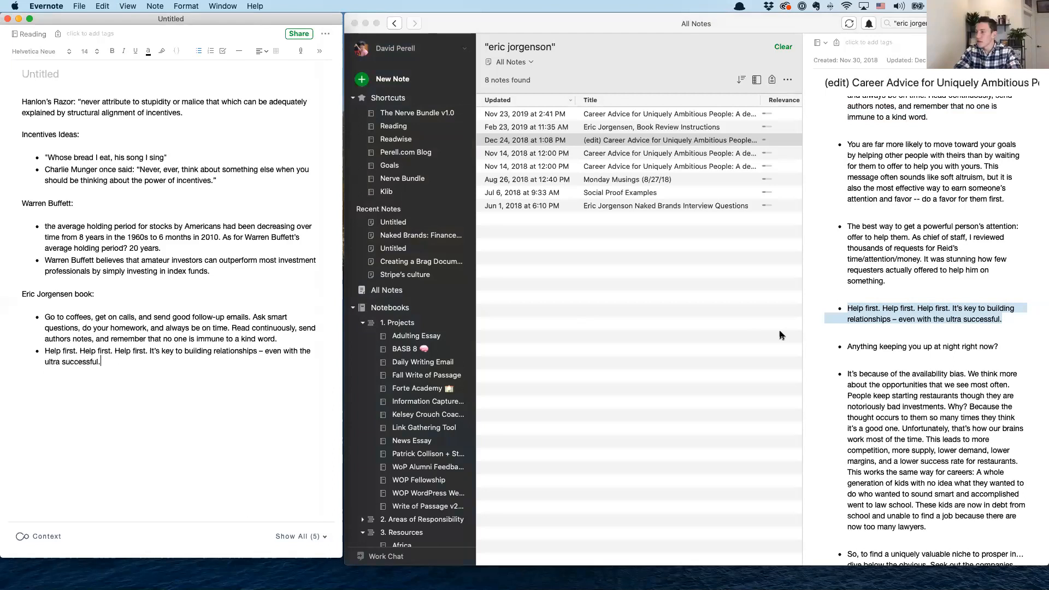
# Search within the career advice note for "incentive" and "munger"
pyautogui.scroll(-10, 907, 317)
pyautogui.click(913, 311)
pyautogui.press('super+f')
pyautogui.write('incentive')
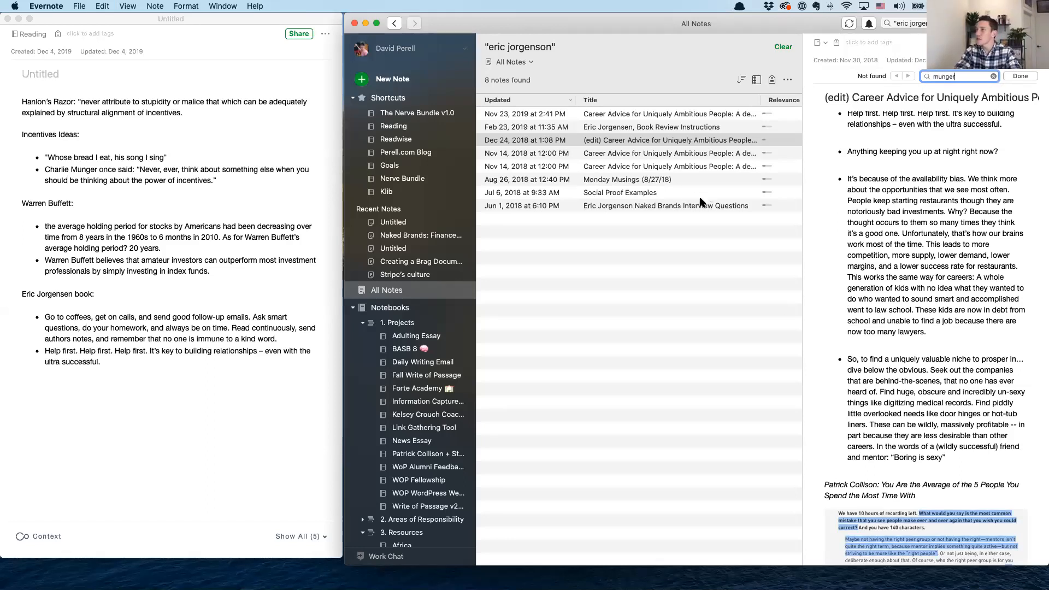
# Look through the Naked Brands interview questions, "Social Proof Examples" and another career advice note for usable material
pyautogui.click(701, 206)
pyautogui.scroll(-5, 937, 232)
pyautogui.scroll(-3, 937, 235)
pyautogui.scroll(4, 937, 235)
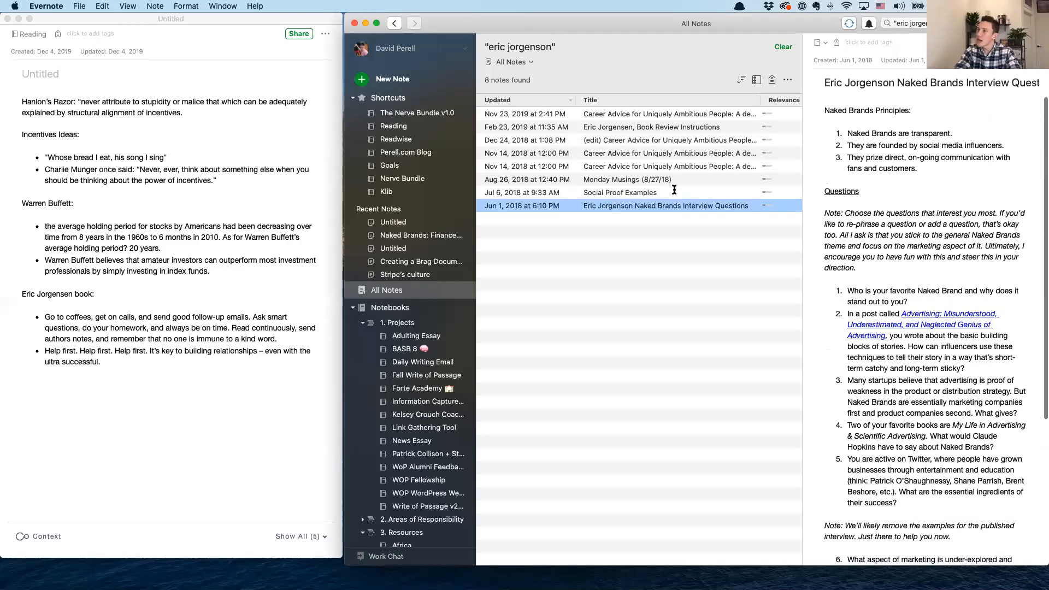
pyautogui.click(675, 192)
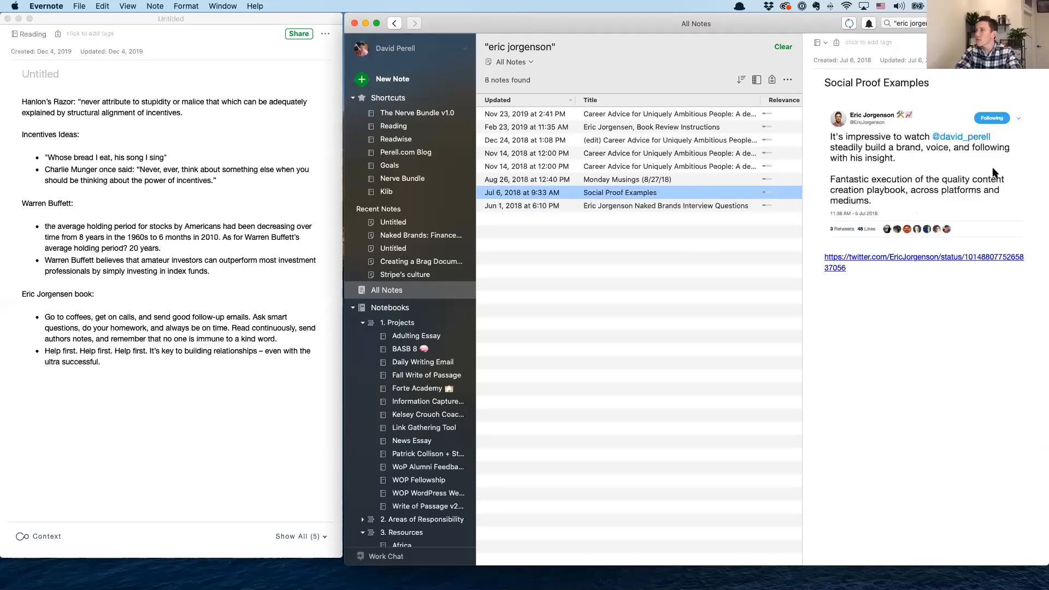
pyautogui.click(674, 153)
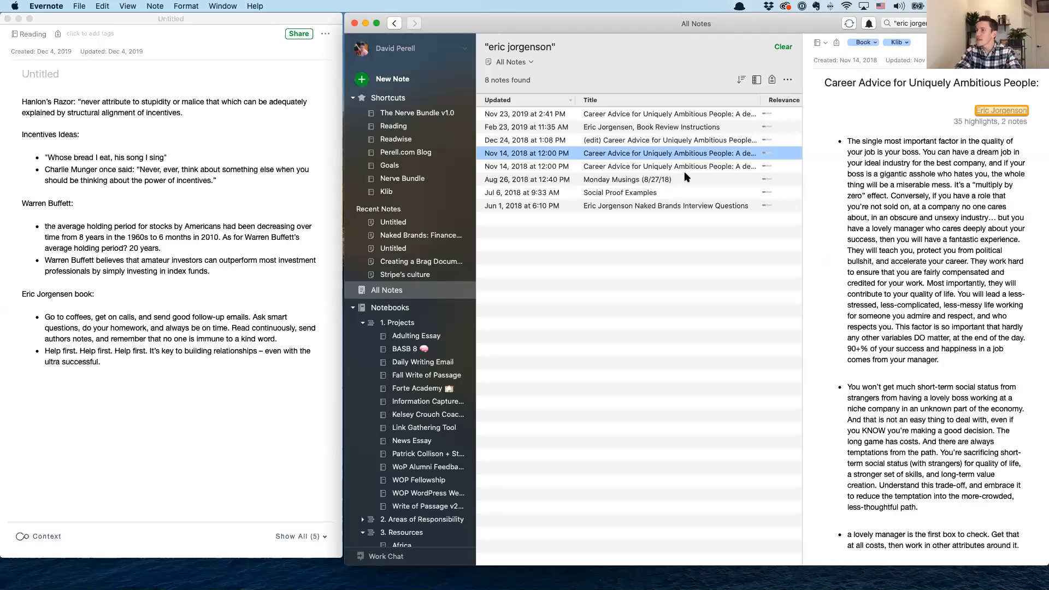
# Search all notes for "psychotherapy"
pyautogui.click(901, 23)
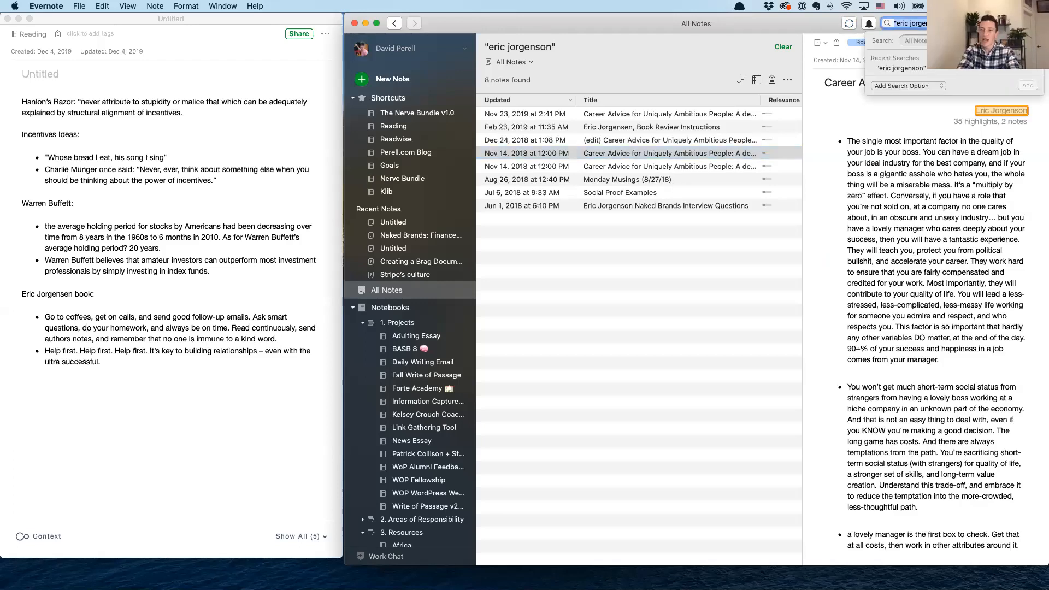
pyautogui.write('psych')
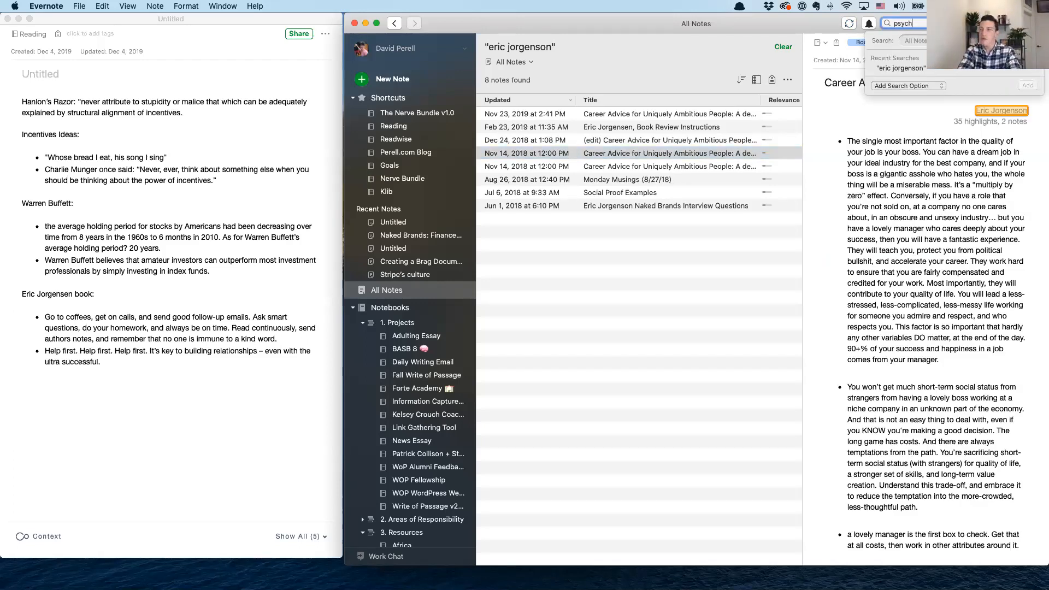
pyautogui.write('otherapy')
pyautogui.press('Return')
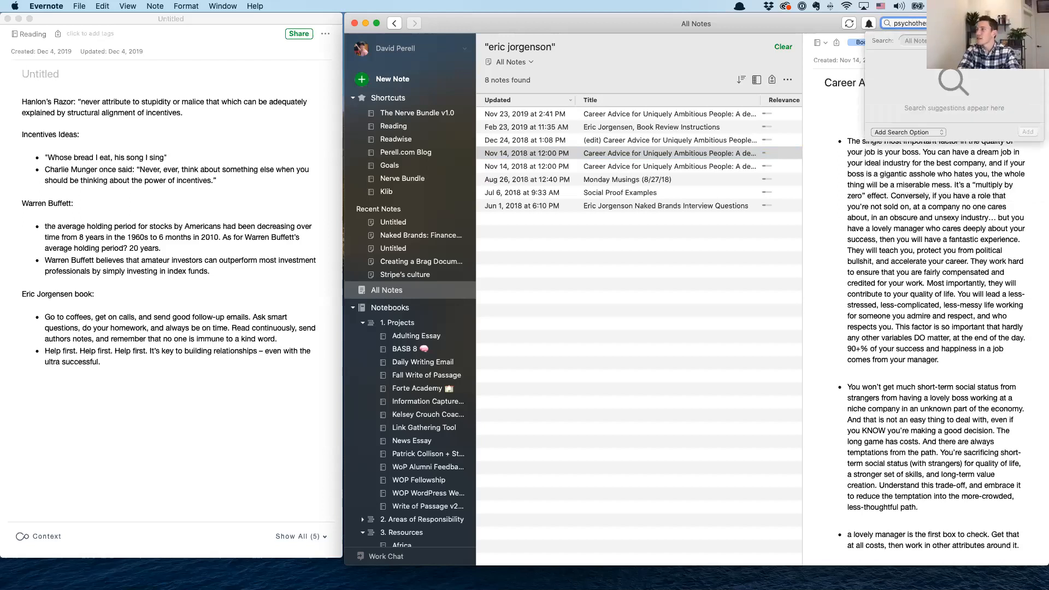
# Add the heading "Psychotheraphy:" to the new note and bullet below it the bold Sawyer passage copied from "Jim O'Shag Question Your Beliefs"
pyautogui.scroll(-10, 928, 235)
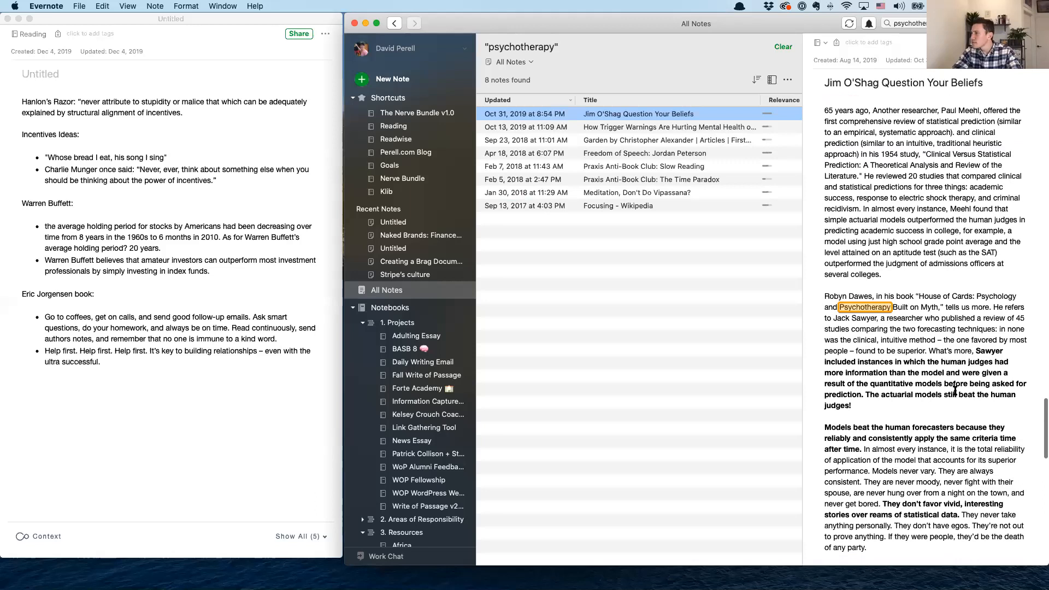
pyautogui.click(954, 406)
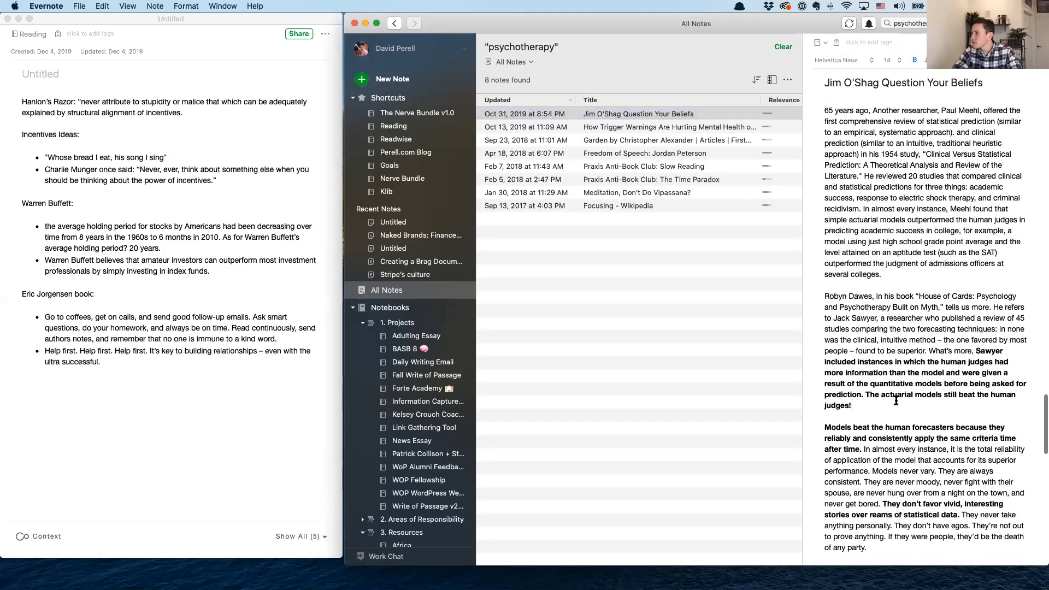
pyautogui.moveTo(852, 407); pyautogui.dragTo(975, 351)
pyautogui.press('super+c')
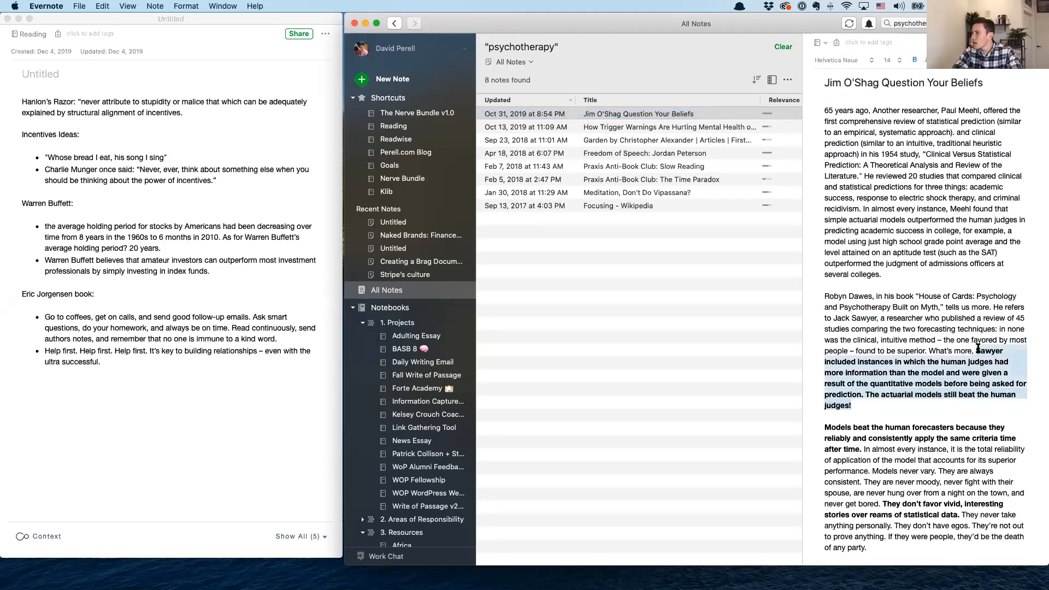
pyautogui.click(122, 356)
pyautogui.press('Return')
pyautogui.press('Return')
pyautogui.press('Return')
pyautogui.write('Psychotheraphy:')
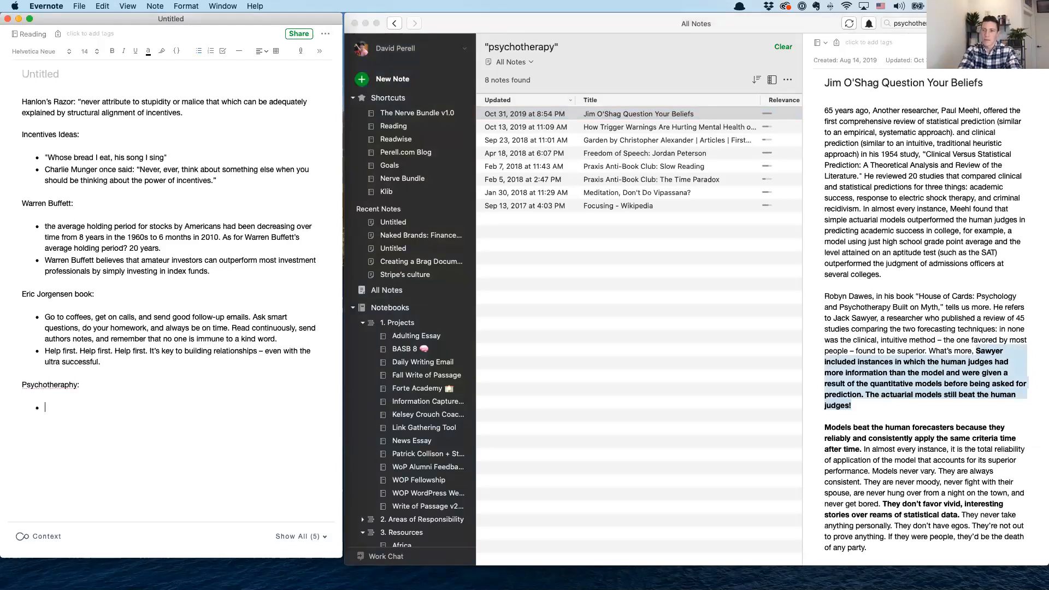
pyautogui.press('super+v')
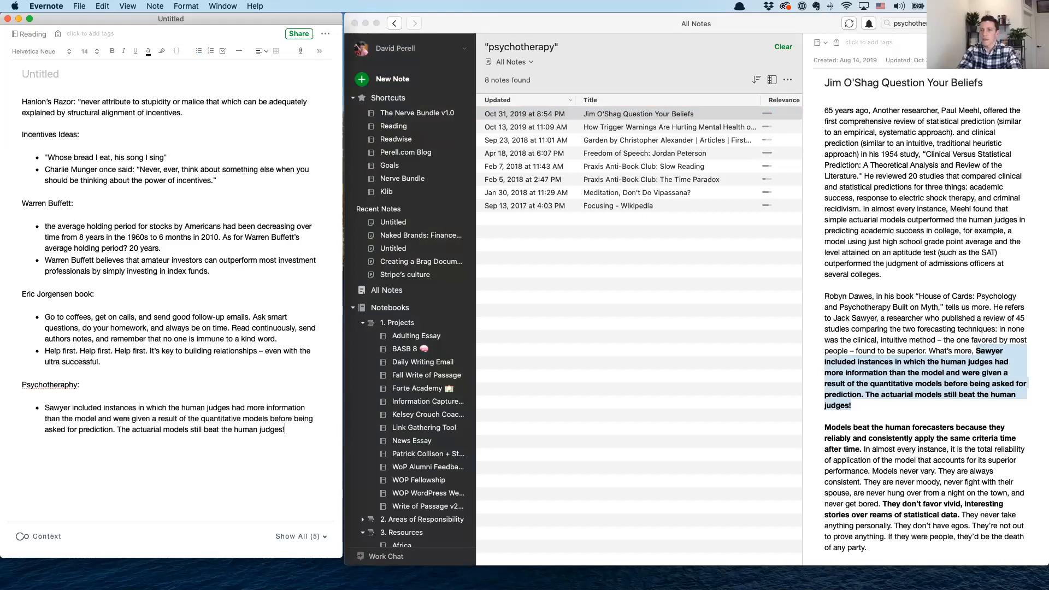
# Look through the meditation, freedom of speech, garden and trigger warnings notes in the psychotherapy results, ending at "Jim O'Shag Question Your Beliefs"
pyautogui.click(639, 194)
pyautogui.click(643, 195)
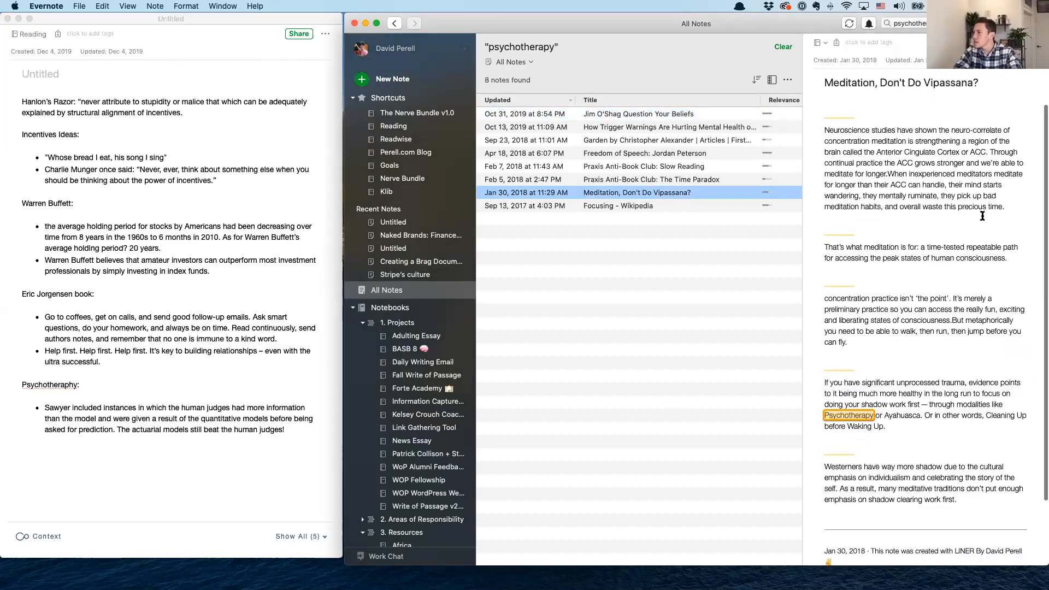
pyautogui.click(654, 156)
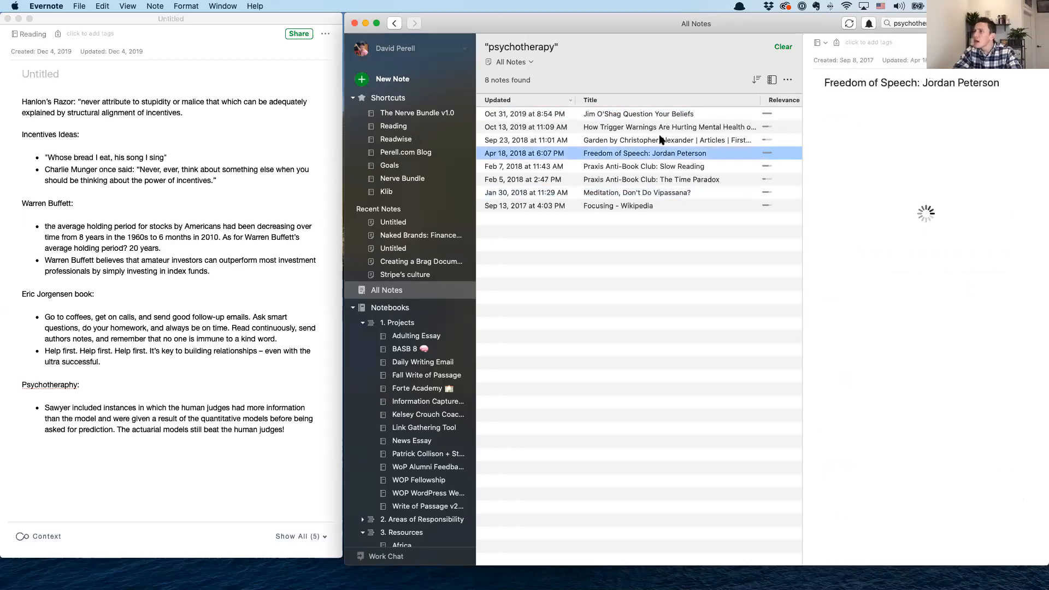
pyautogui.press('Up')
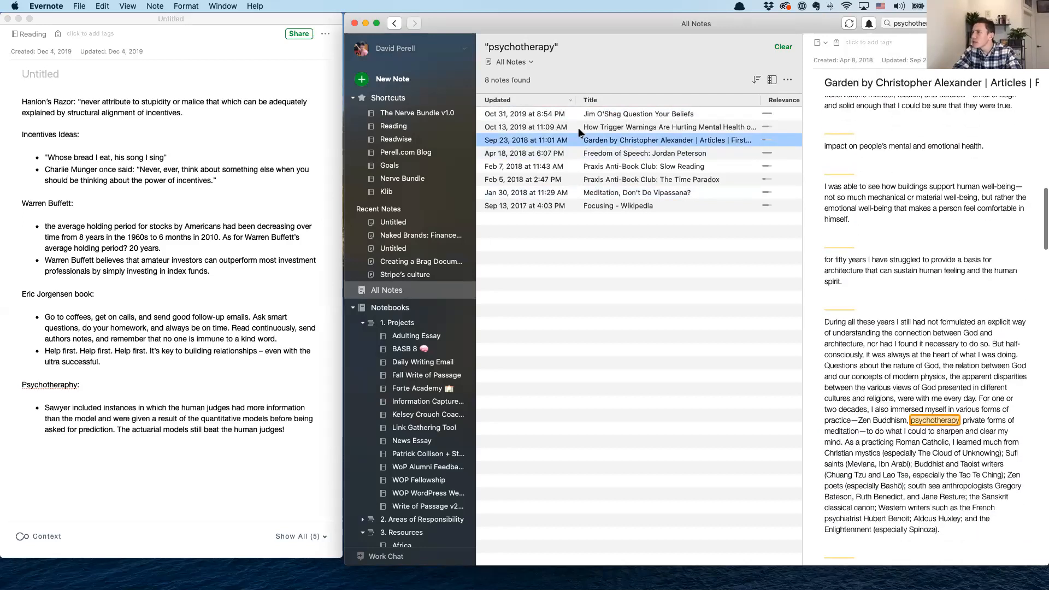
pyautogui.press('Up')
pyautogui.press('Up')
pyautogui.scroll(-8, 874, 258)
# Insert blank lines above the Hanlon's Razor paragraph and write "Thesis: Incentives are the single most important thing to prioritize." at the start of the note
pyautogui.click(16, 100)
pyautogui.click(16, 100)
pyautogui.press('Return')
pyautogui.press('Return')
pyautogui.press('Return')
pyautogui.press('Return')
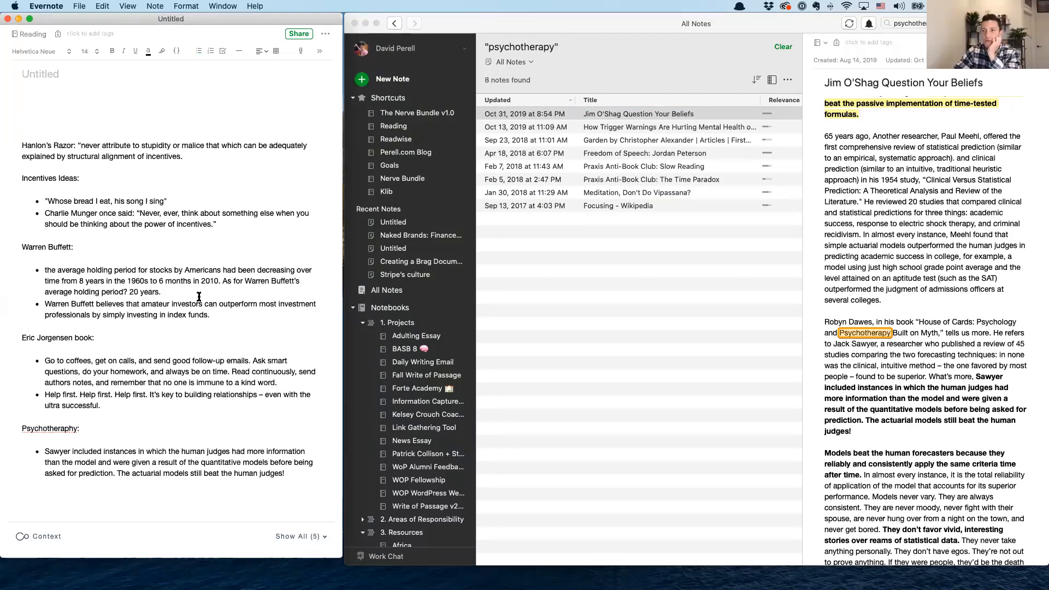
pyautogui.click(77, 102)
pyautogui.write('Thesis: Incentives are the')
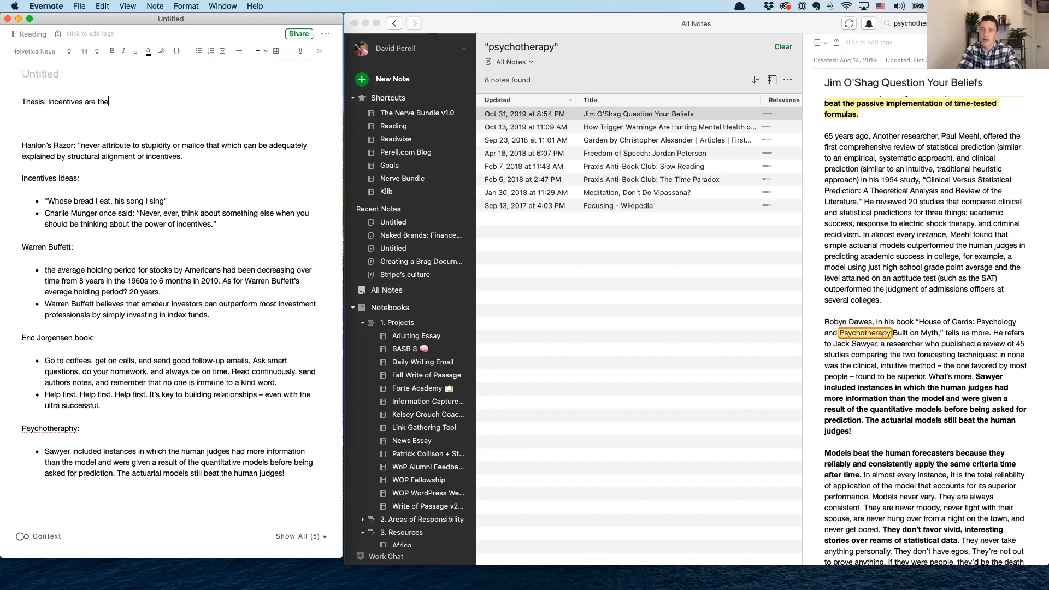
pyautogui.write('ingle ar')
pyautogui.press('BackSpace')
pyautogui.press('BackSpace')
pyautogui.write('most po')
pyautogui.press('BackSpace')
pyautogui.write('important')
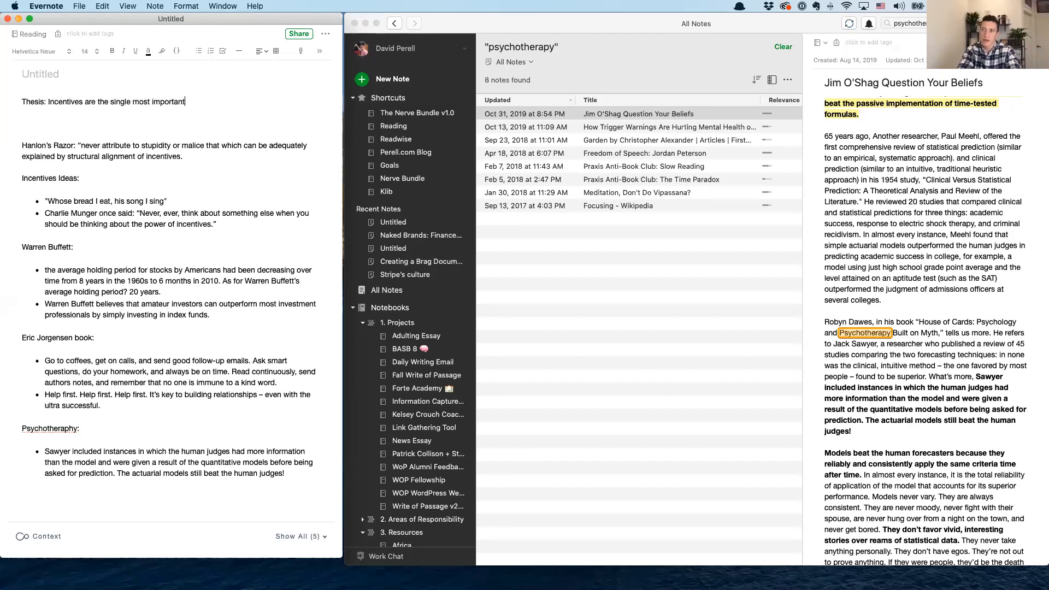
pyautogui.write(' thing to priorit')
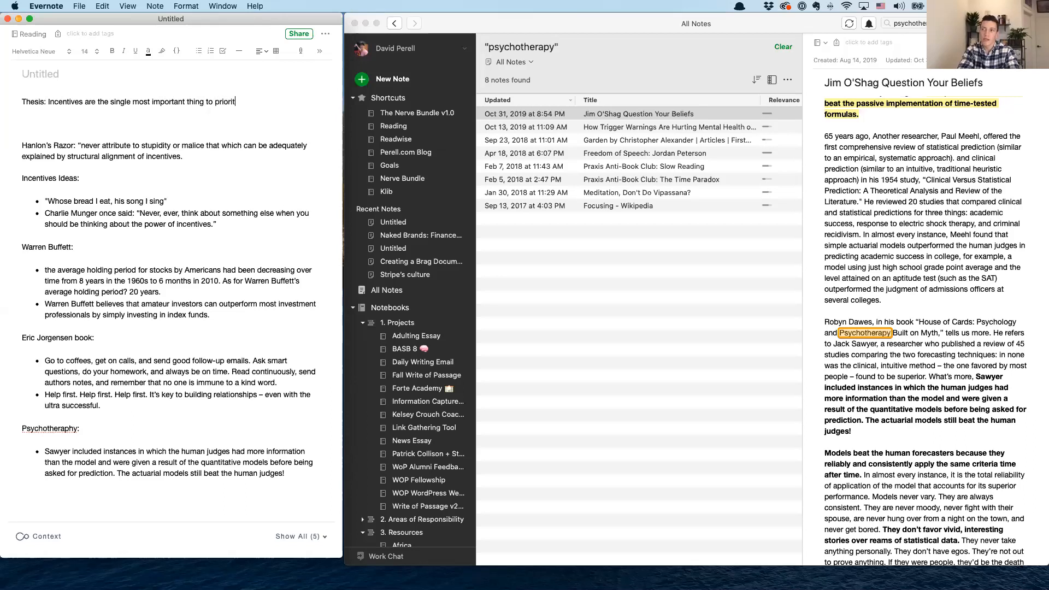
pyautogui.write('ize . ')
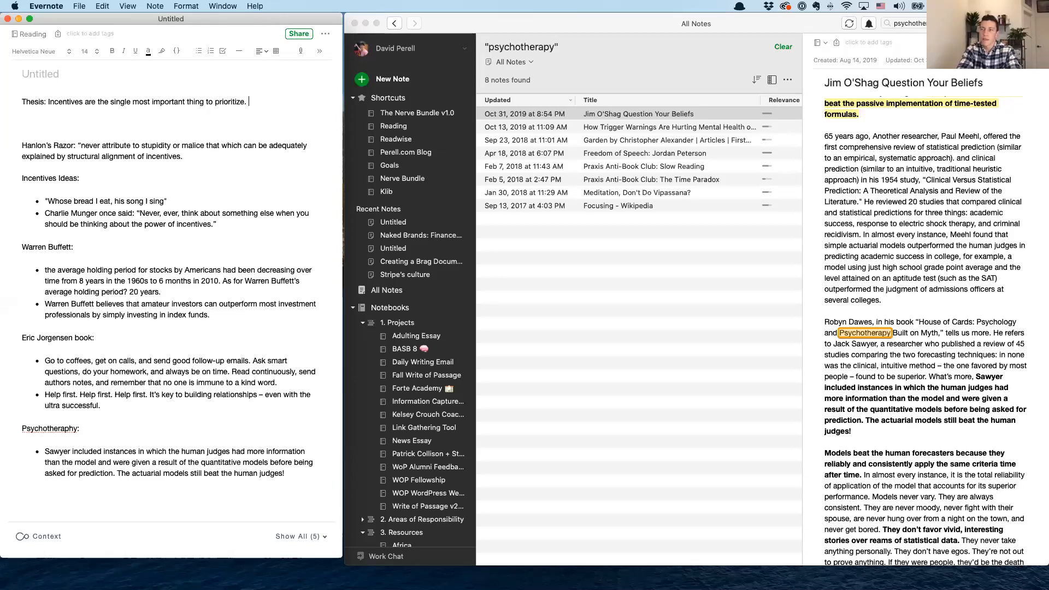
pyautogui.write(', ')
pyautogui.write('but they ')
pyautogui.write('e i')
pyautogui.write('ncentives we should give ou')
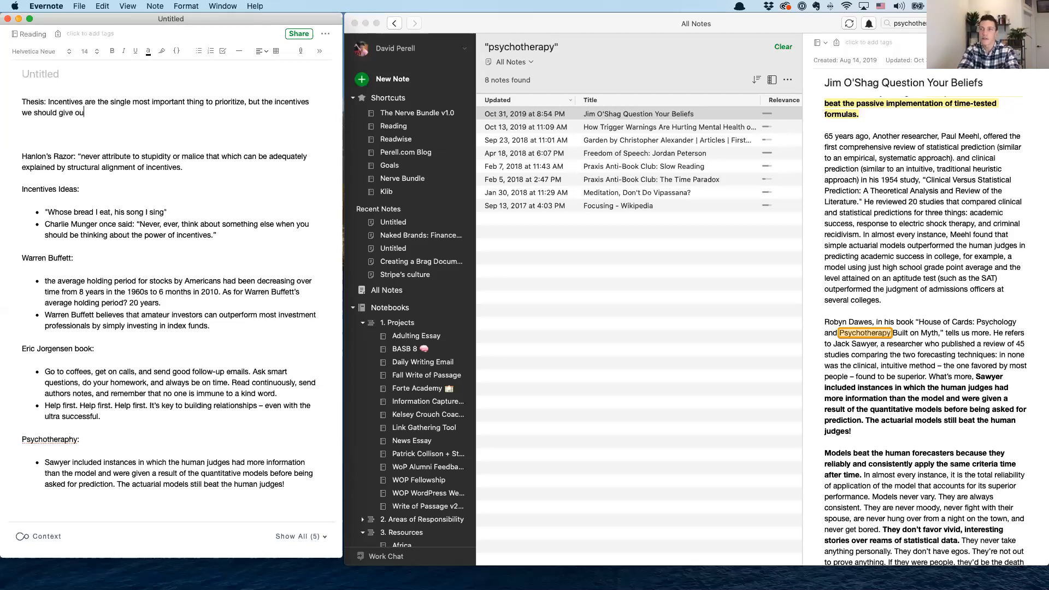
pyautogui.write('rselves should change thoughout our lives.')
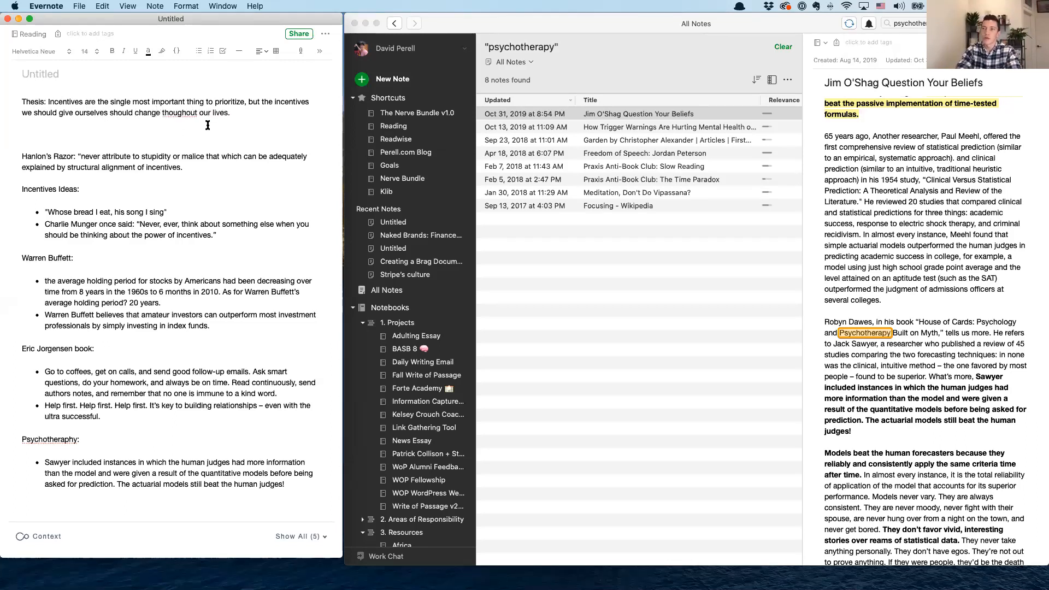
# Extend the thesis with ", but the incentives we should give ourselves should change throughout our lives." and correct the misspelled "throughout"
pyautogui.rightClick(184, 113)
pyautogui.click(214, 139)
# Add the bold heading "Childhood:" below the thesis, followed by blank lines
pyautogui.press('Return')
pyautogui.press('Return')
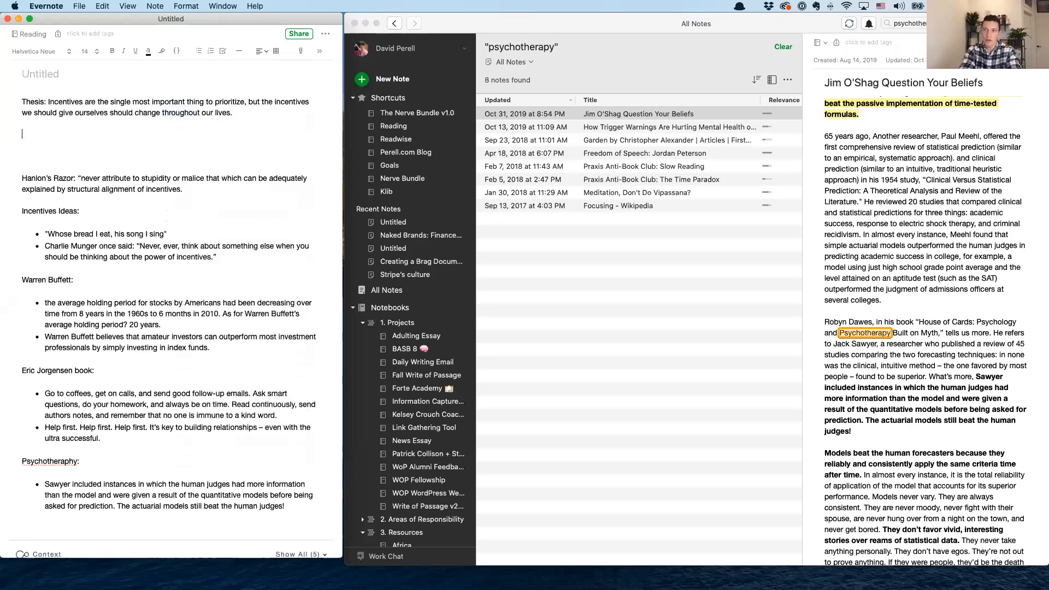
pyautogui.write('Childhood')
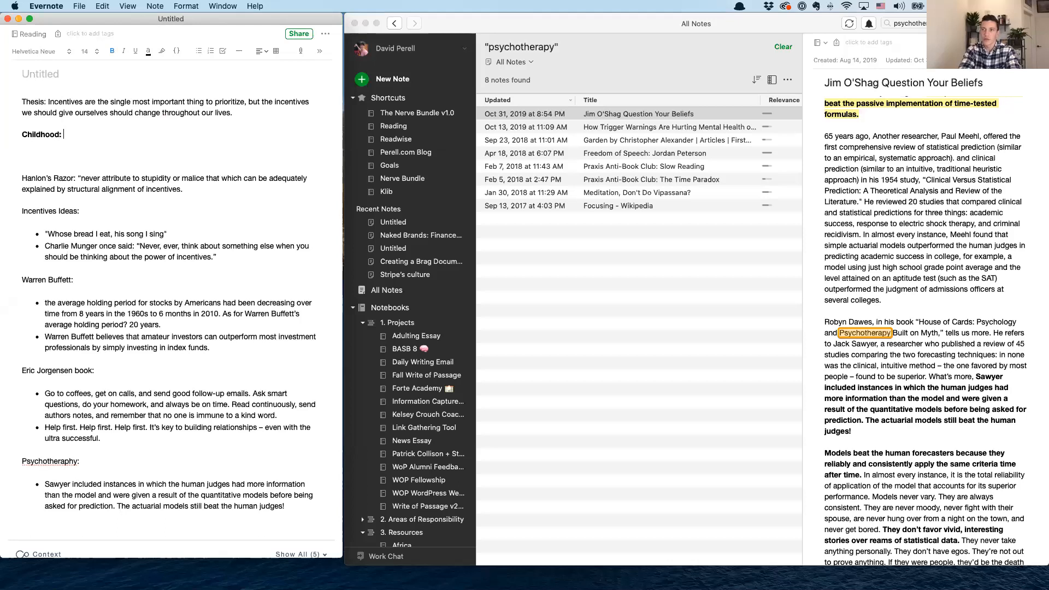
pyautogui.write(':')
pyautogui.press('Return')
pyautogui.press('Return')
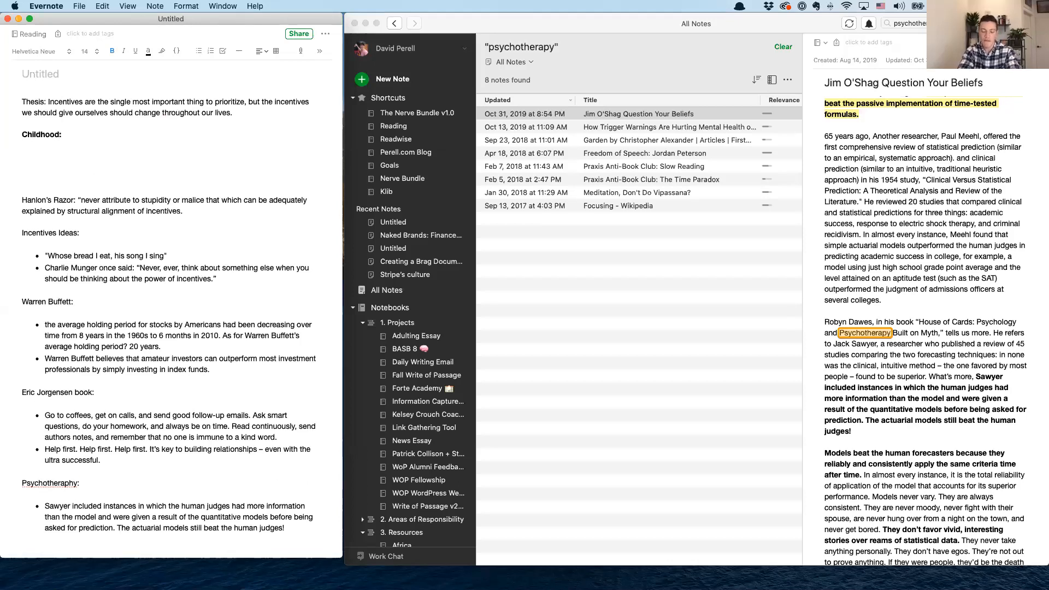
# Add the bold headings "Young Adulthood:" and "Business:" below "Childhood:" and remove the surplus blank lines above the Hanlon's Razor paragraph
pyautogui.write('Young Adult')
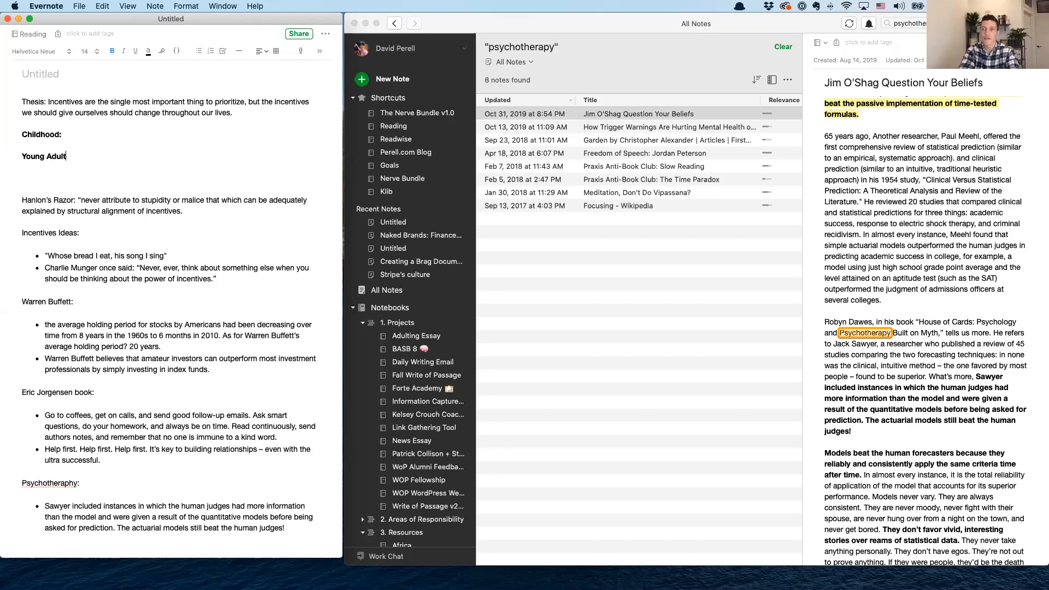
pyautogui.write('hood:')
pyautogui.press('Return')
pyautogui.press('Return')
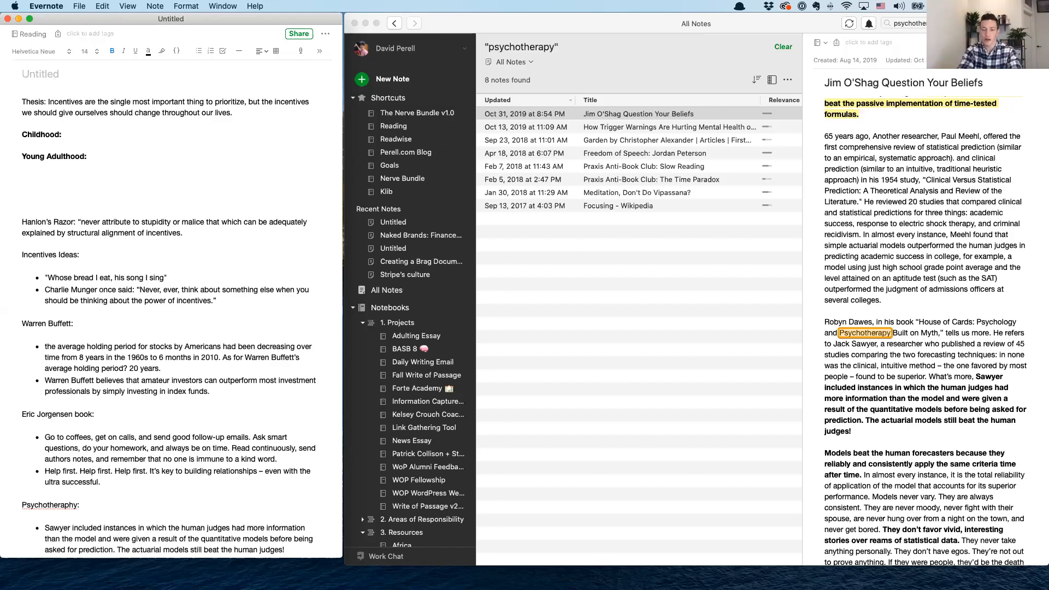
pyautogui.write('Business:')
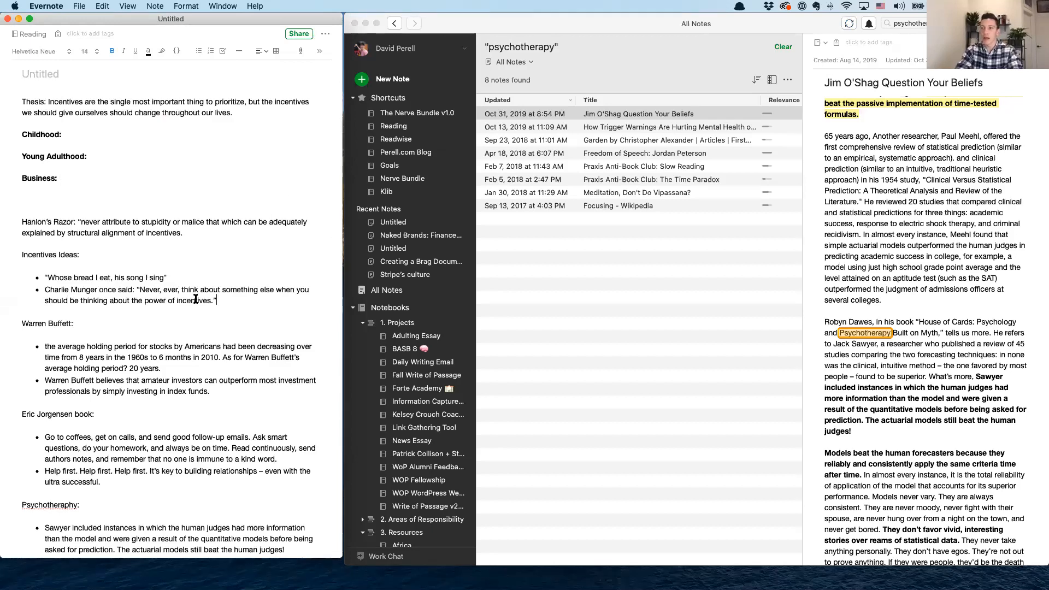
pyautogui.moveTo(218, 300); pyautogui.dragTo(22, 210)
pyautogui.click(50, 199)
pyautogui.press('BackSpace')
pyautogui.press('BackSpace')
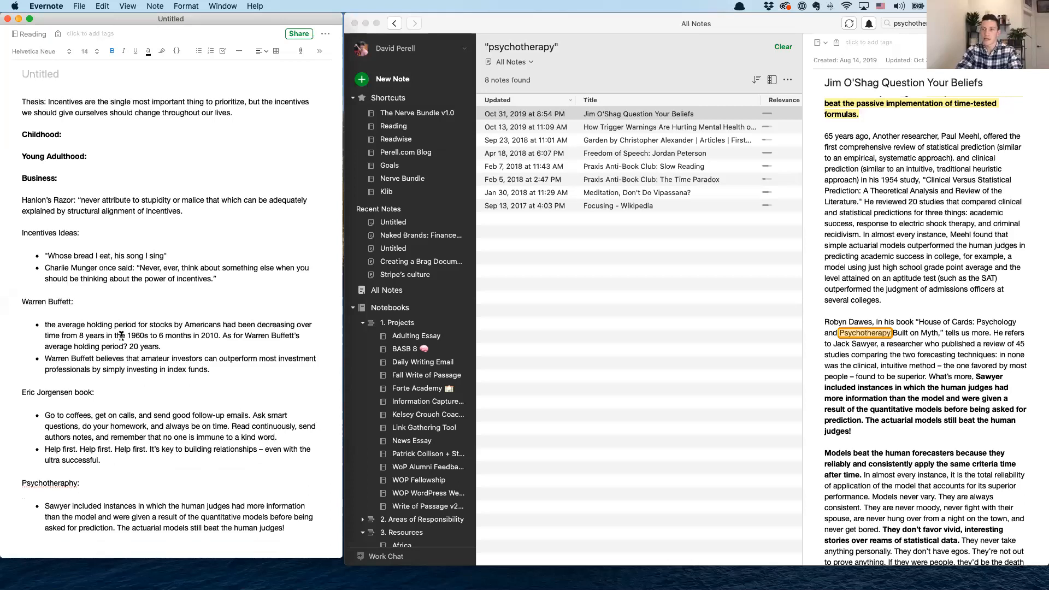
# Delete the Warren Buffett section with both of its bullets from the note
pyautogui.moveTo(253, 368); pyautogui.dragTo(39, 356)
pyautogui.click(232, 279)
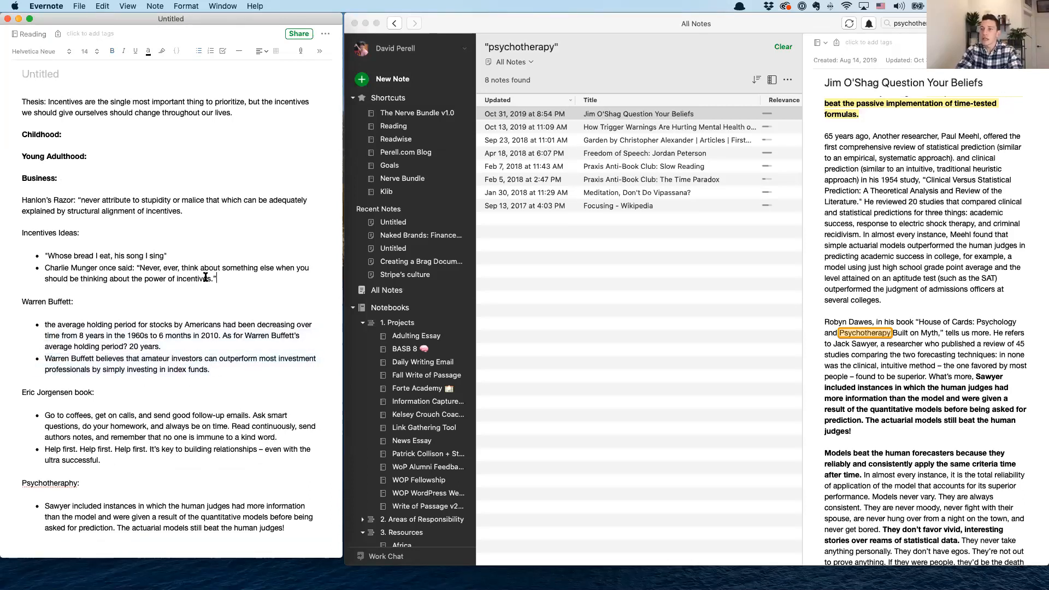
pyautogui.moveTo(279, 380); pyautogui.dragTo(21, 302)
pyautogui.press('BackSpace')
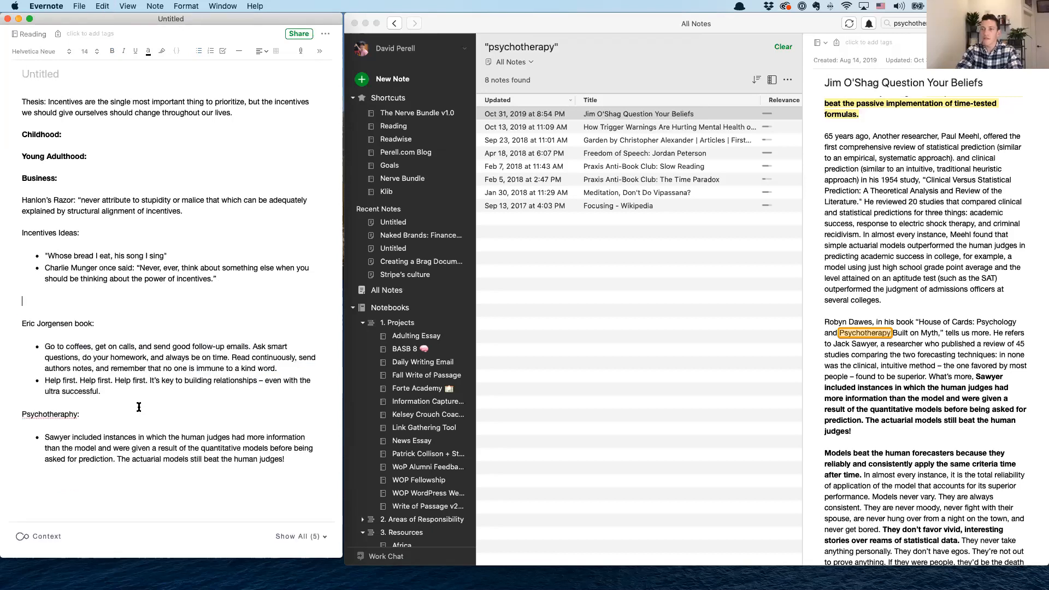
# Copy the book section about coffees and follow-up emails under the "Young Adulthood:" heading and remove its bold formatting
pyautogui.moveTo(75, 384); pyautogui.dragTo(16, 323)
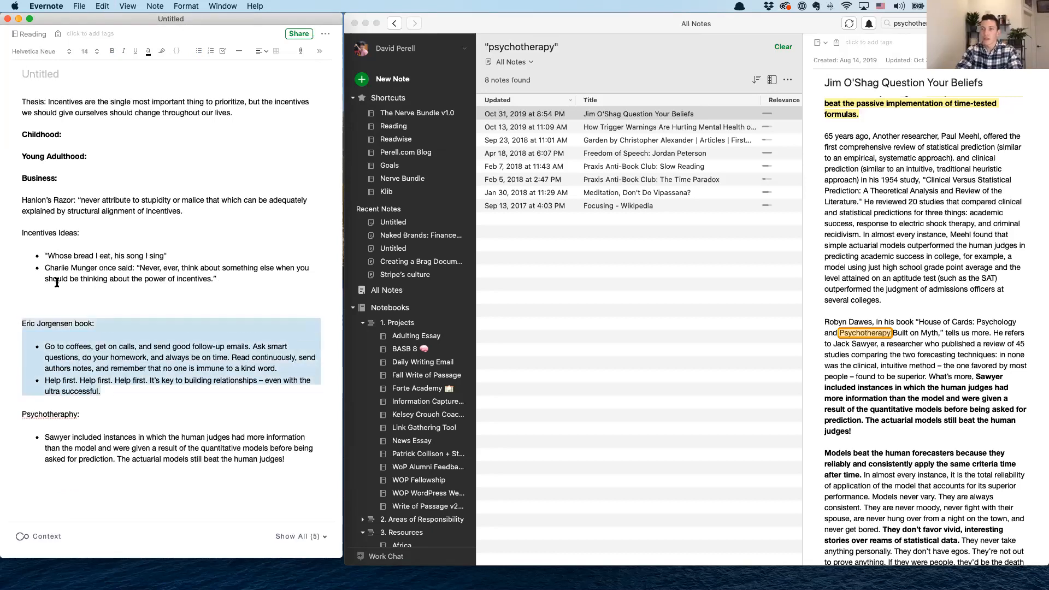
pyautogui.press('super+c')
pyautogui.click(99, 149)
pyautogui.press('Return')
pyautogui.press('Return')
pyautogui.press('super+v')
pyautogui.moveTo(119, 246); pyautogui.dragTo(11, 179)
pyautogui.press('super+b')
# Insert blank lines below the "Childhood:" heading
pyautogui.click(95, 132)
pyautogui.press('Return')
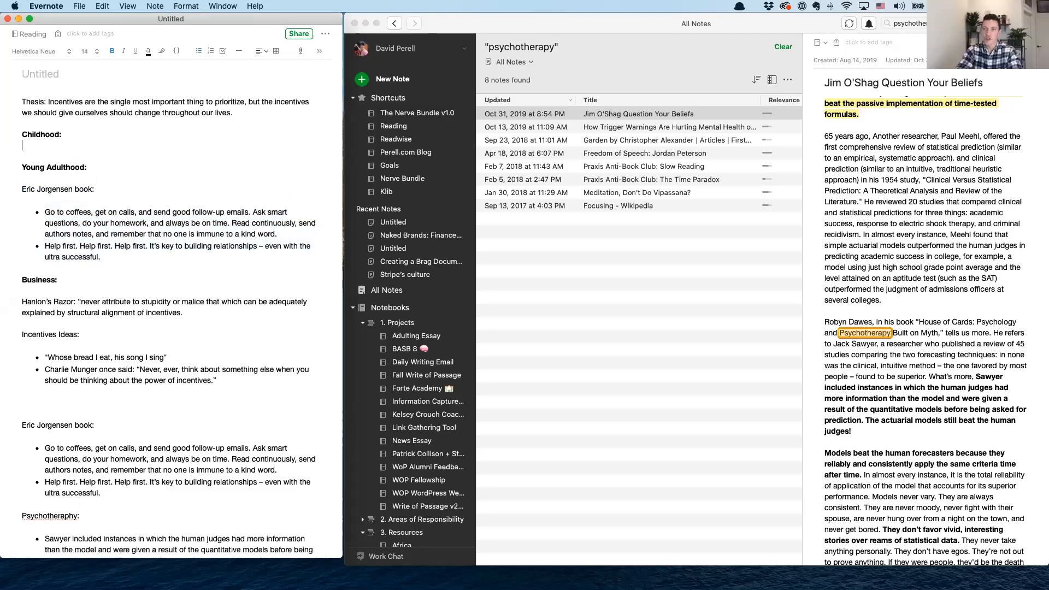
pyautogui.press('Return')
# Search for "SAT" within the "Education + School + Academia + University + College" notebook
pyautogui.click(922, 108)
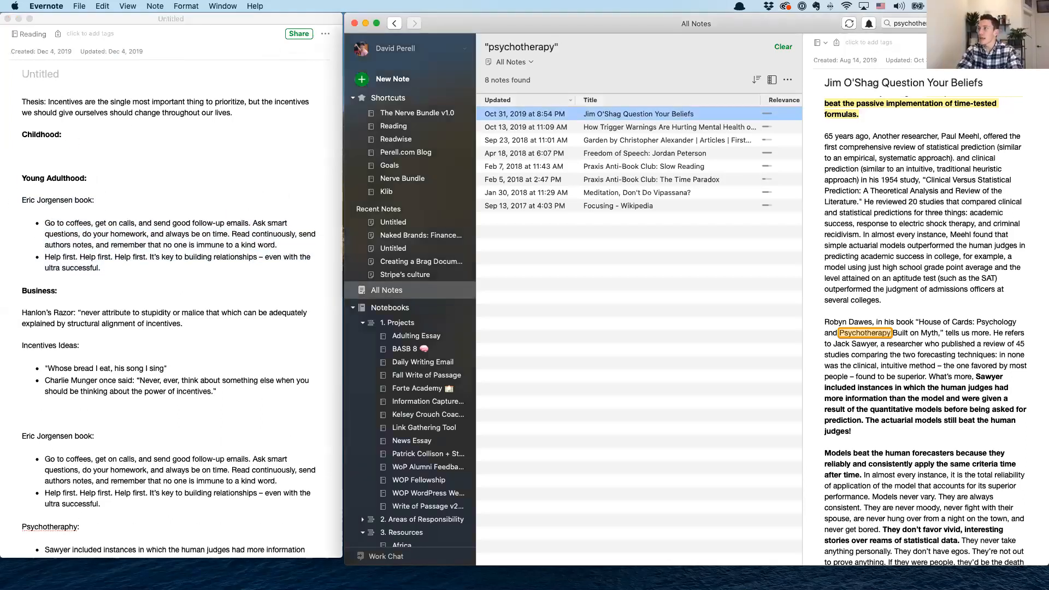
pyautogui.press('alt+super+f')
pyautogui.write('SAT')
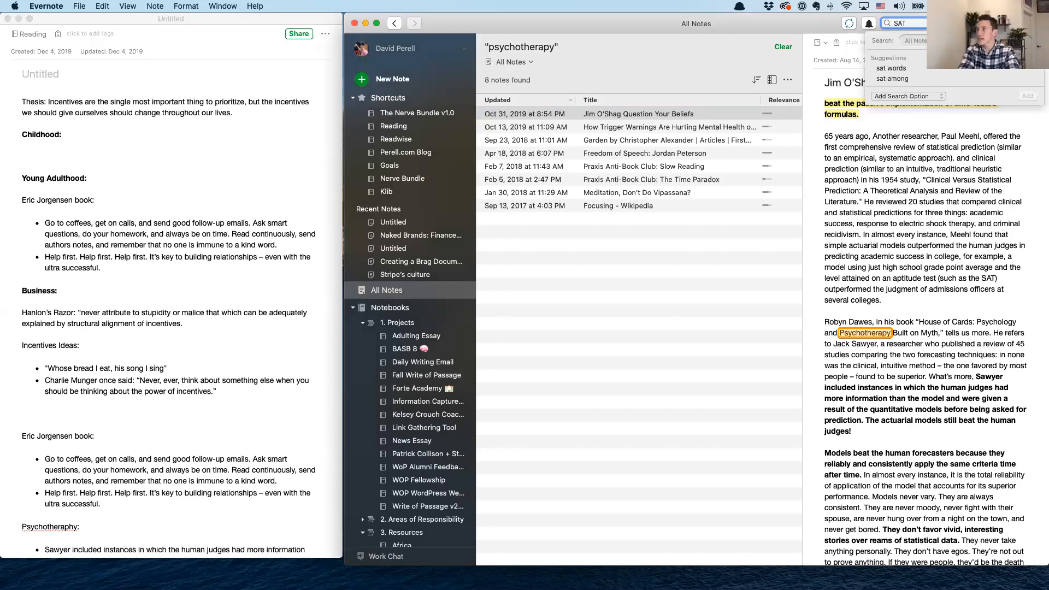
pyautogui.press('BackSpace')
pyautogui.press('BackSpace')
pyautogui.press('BackSpace')
pyautogui.write('education')
pyautogui.press('Down')
pyautogui.press('Return')
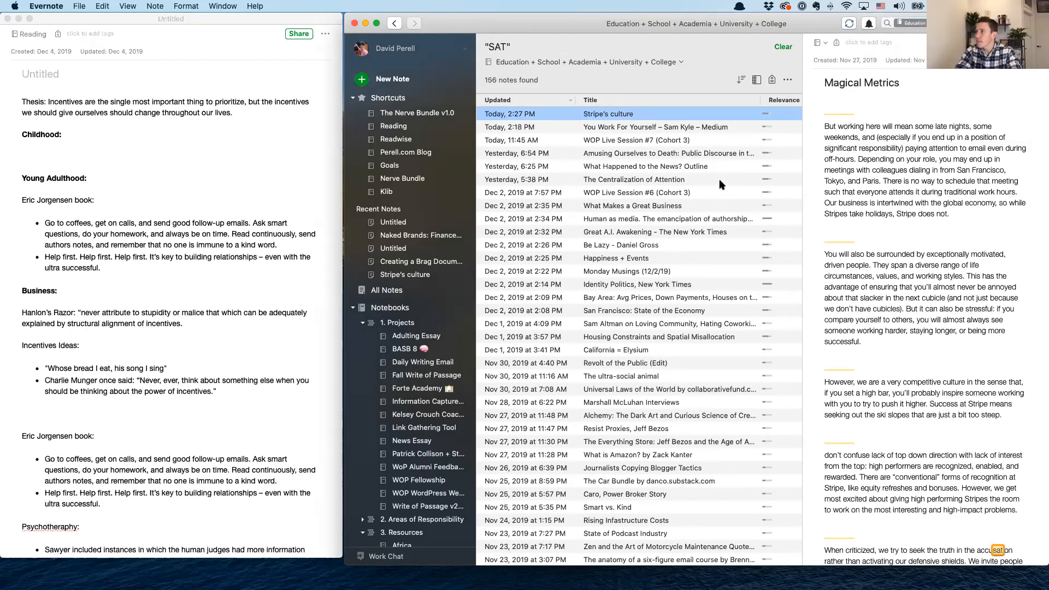
# Look through the SAT results, including the student evaluations, "SAT Wealthy Disadvantage", education and poverty, and American college notes
pyautogui.click(702, 140)
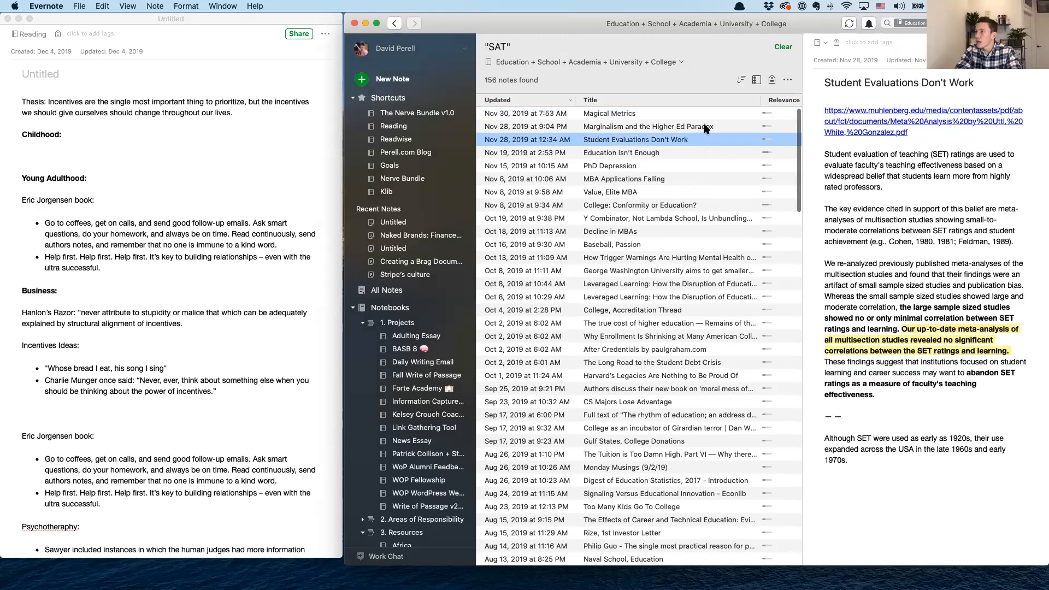
pyautogui.click(750, 194)
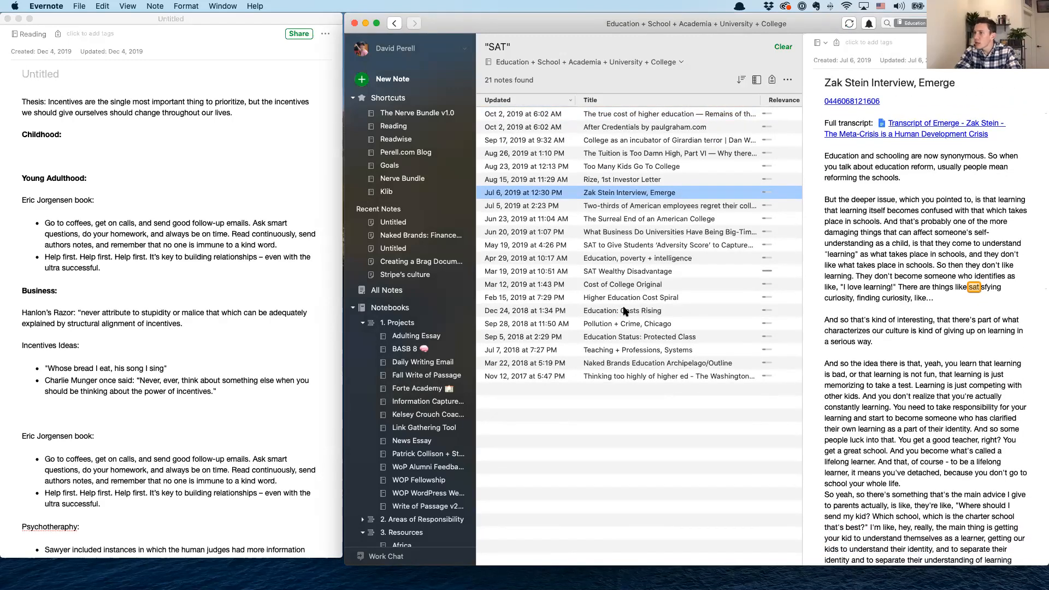
pyautogui.click(644, 285)
pyautogui.press('Up')
pyautogui.press('Up')
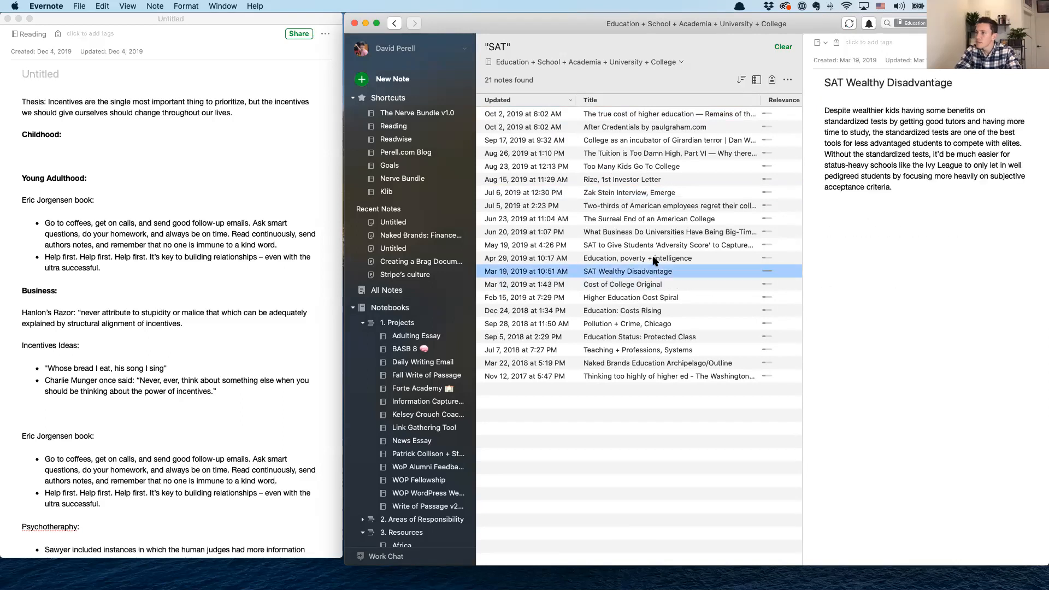
pyautogui.scroll(-1, 886, 268)
pyautogui.scroll(1, 885, 267)
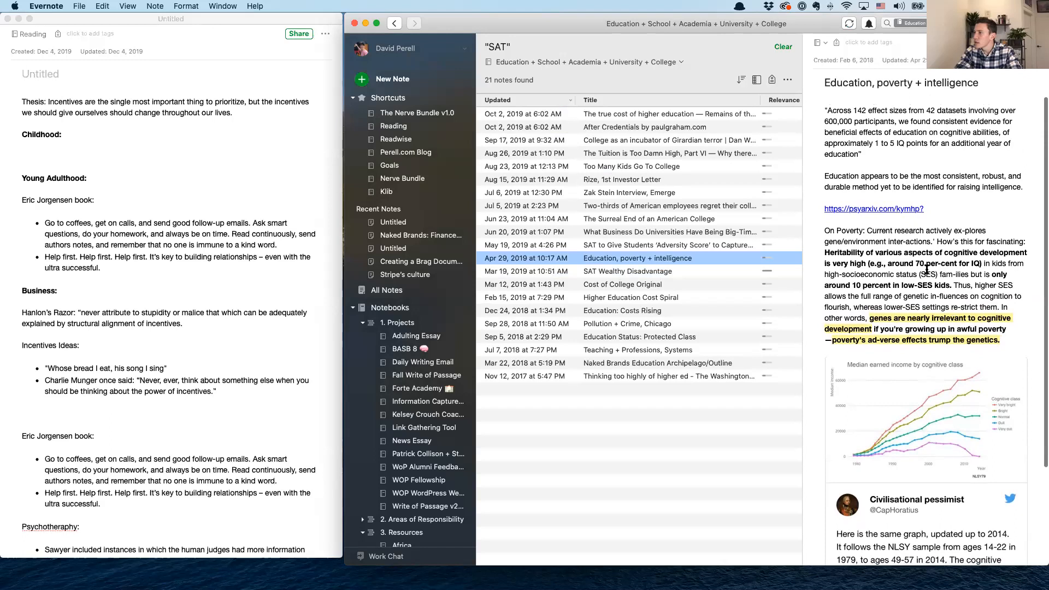
pyautogui.click(677, 206)
pyautogui.click(679, 218)
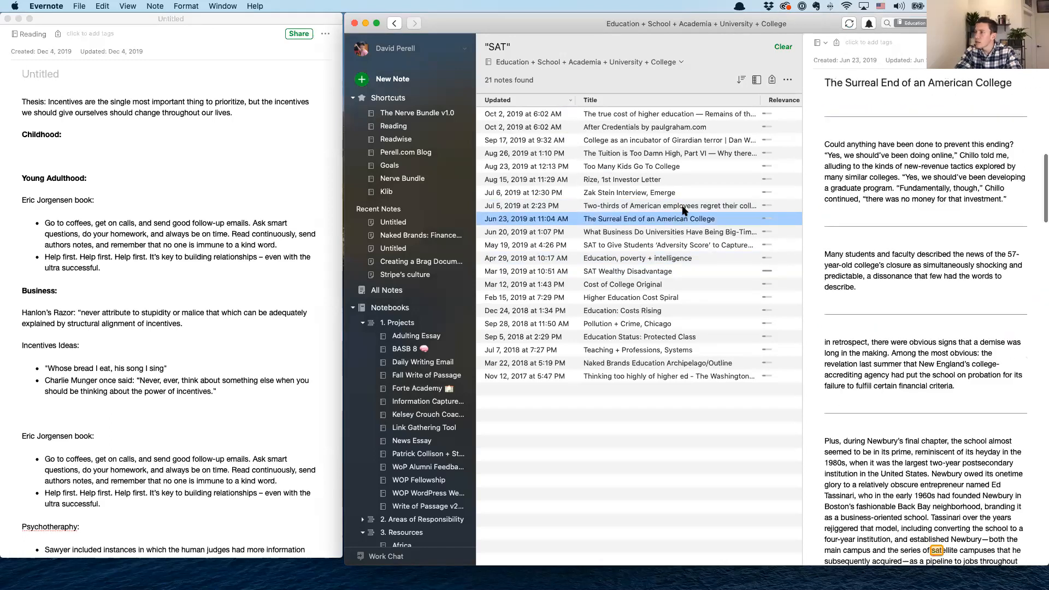
# Copy the "Most satisfied" and "Most regrets" image from the "Two-thirds of American employees regret" note below the "Childhood:" heading
pyautogui.click(685, 208)
pyautogui.scroll(-2, 989, 301)
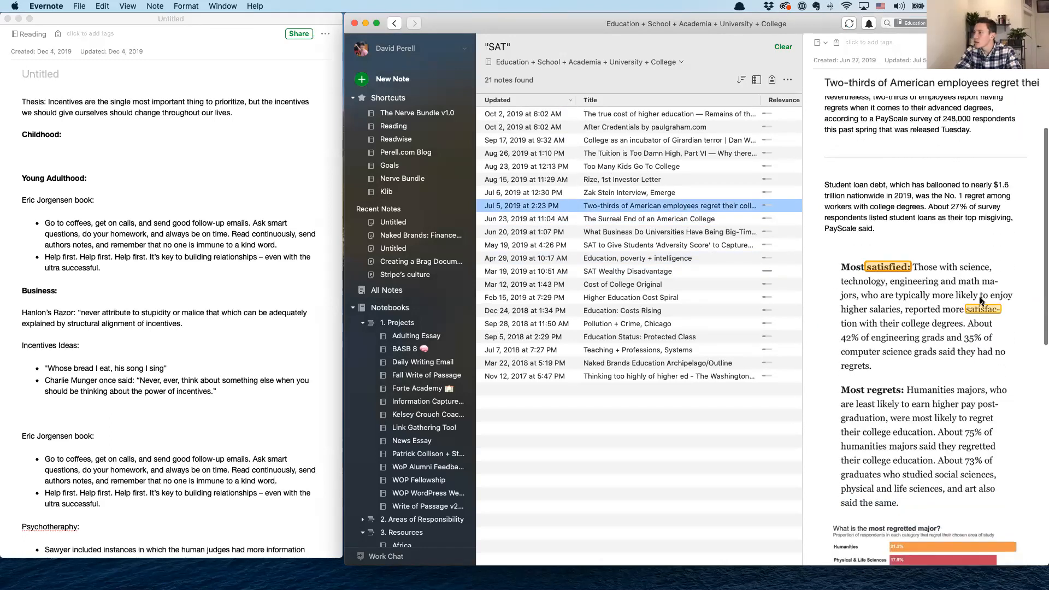
pyautogui.click(980, 303)
pyautogui.click(26, 153)
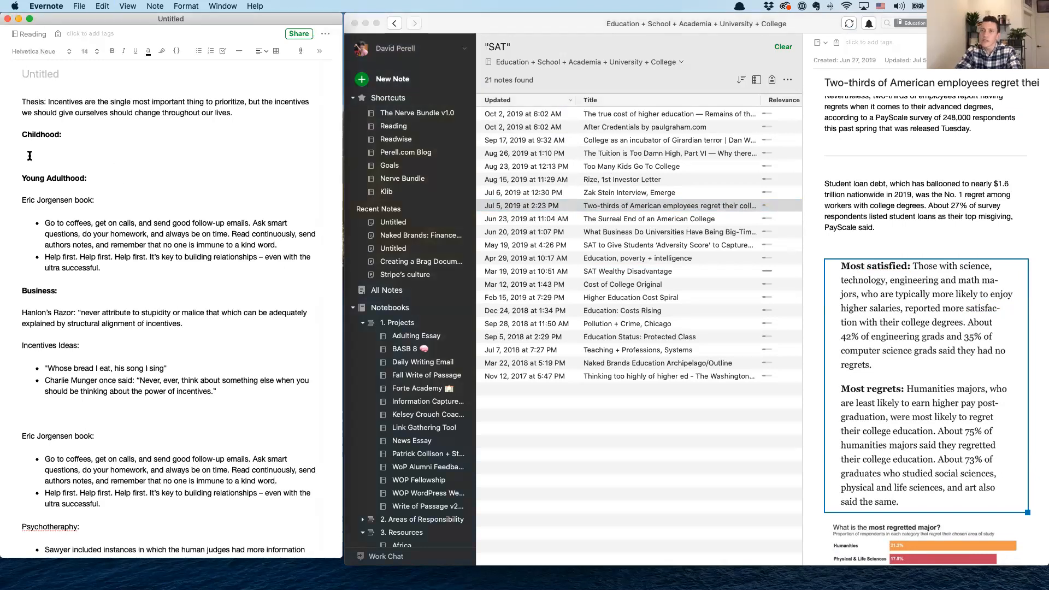
pyautogui.press('super+v')
# Copy the "What is the most regretted major?" chart from the same source note below the pasted image
pyautogui.scroll(-3, 983, 382)
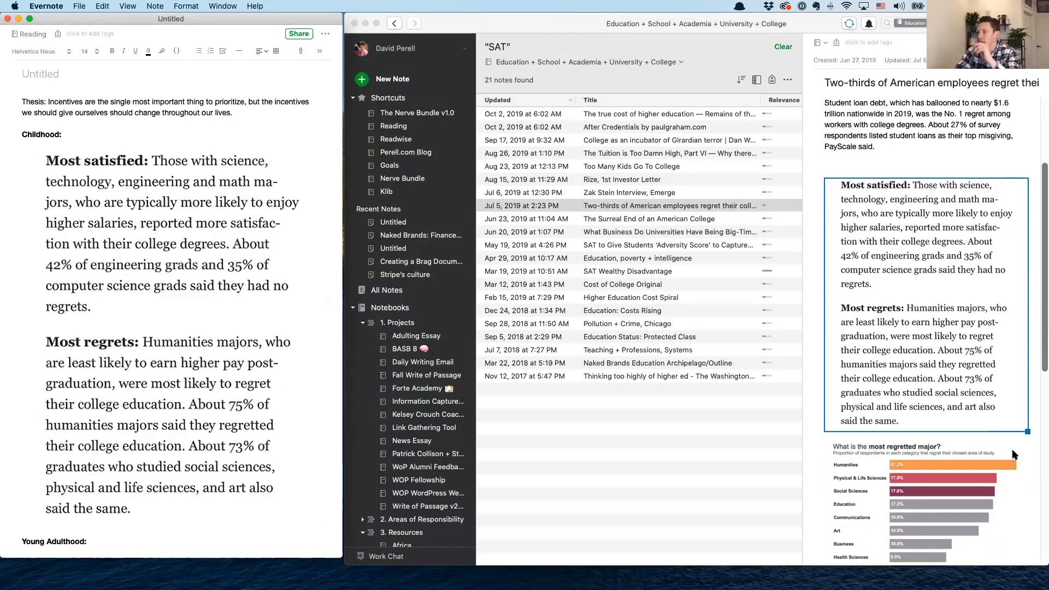
pyautogui.click(928, 464)
pyautogui.press('super+c')
pyautogui.click(299, 286)
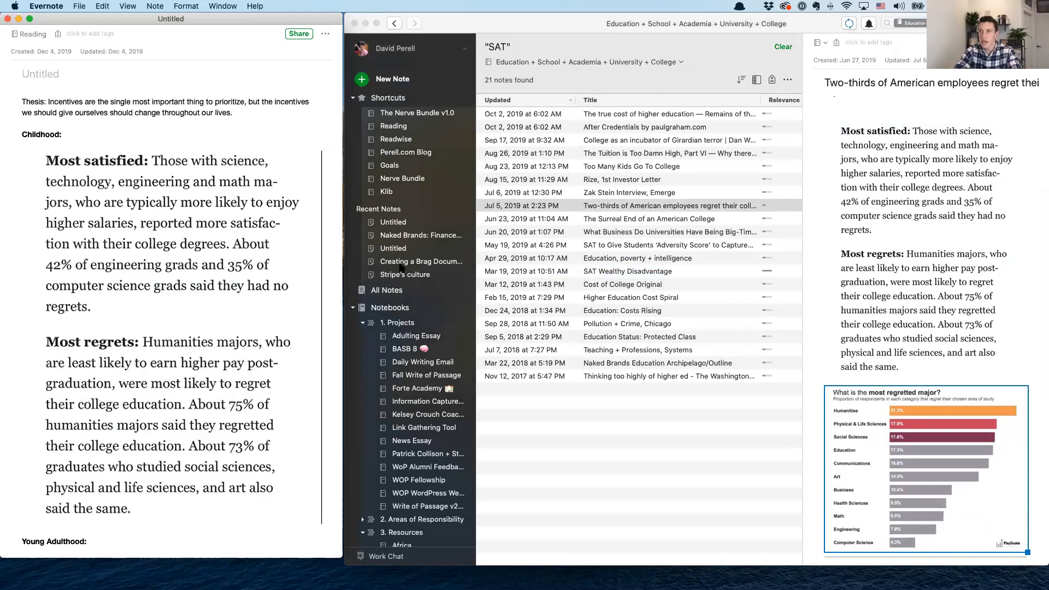
pyautogui.press('super+v')
pyautogui.scroll(-10, 261, 263)
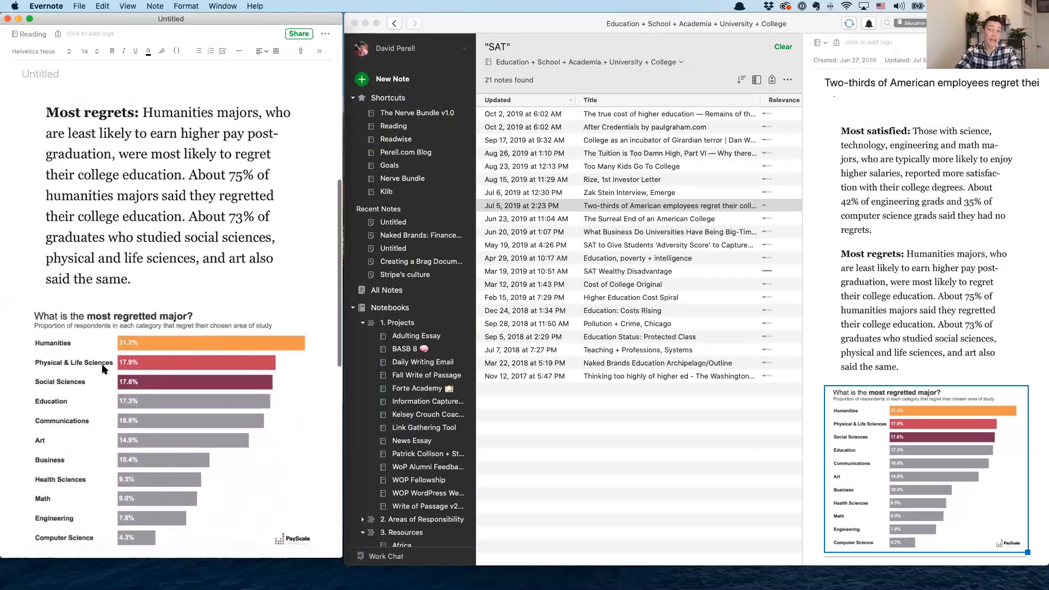
# Insert blank space between the "Childhood:" heading and the pasted "Most satisfied" image
pyautogui.scroll(10, 100, 362)
pyautogui.click(72, 135)
pyautogui.press('Return')
pyautogui.press('Return')
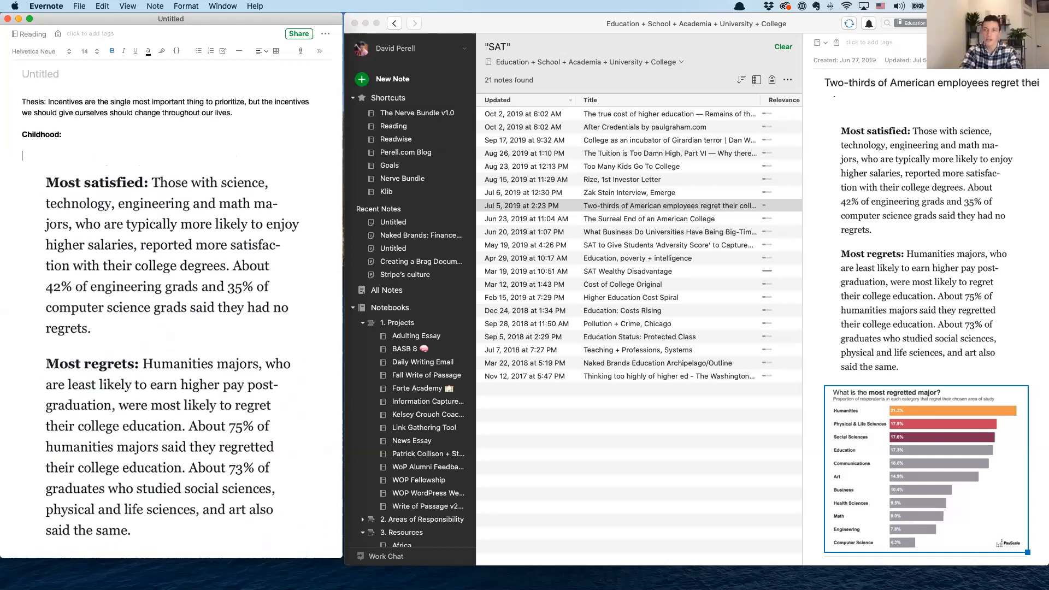
# Replace "Childhood:" with "Students: Have an incentive to prepare for being young adults, and later, the business world.", keeping only "Students:" bold
pyautogui.tripleClick(46, 135)
pyautogui.write('S')
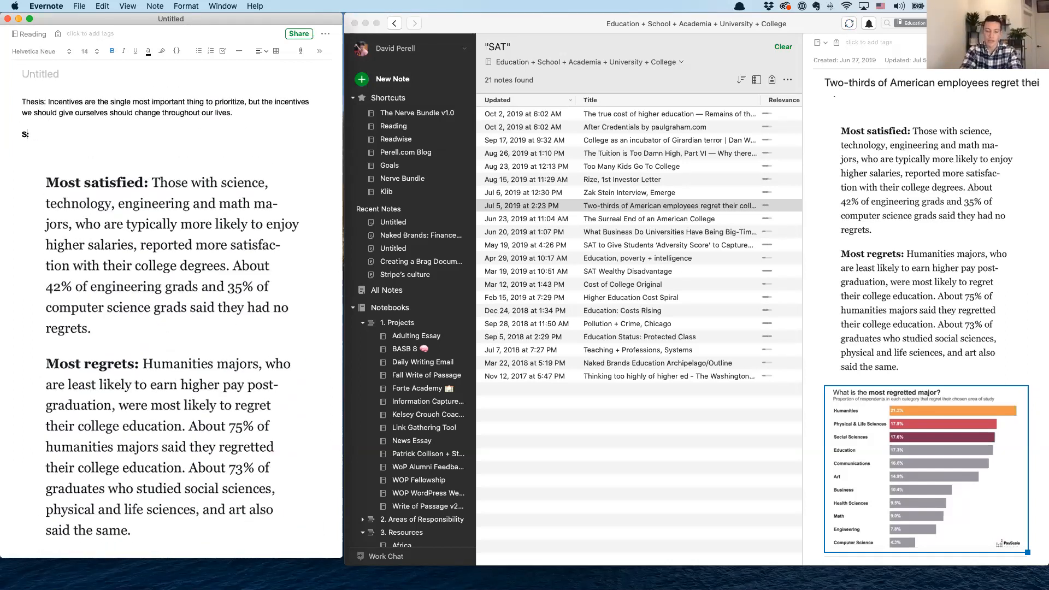
pyautogui.write('tudents: H')
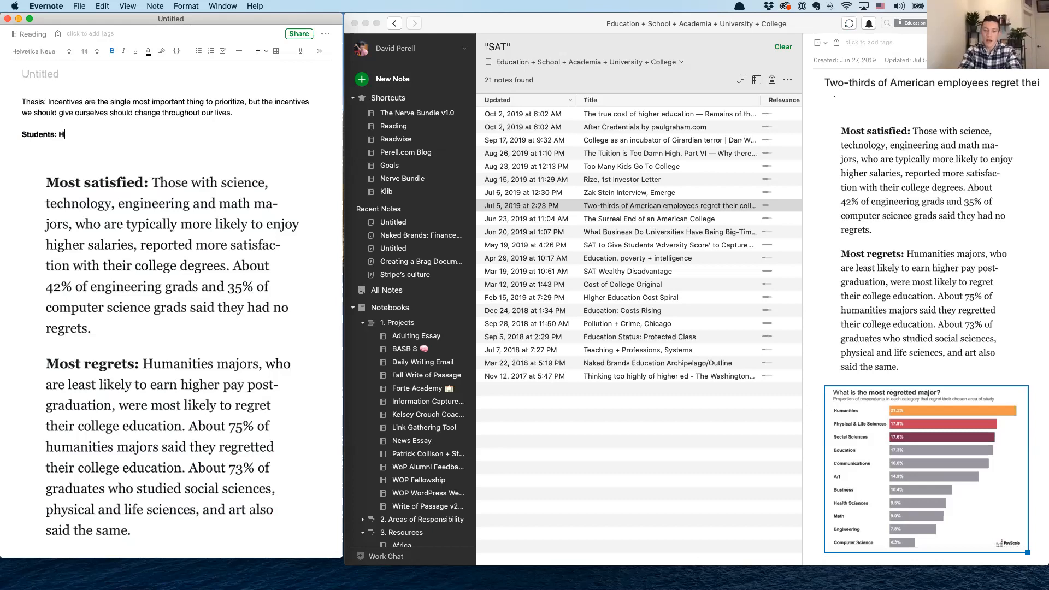
pyautogui.write('ave an incentive to prepare for')
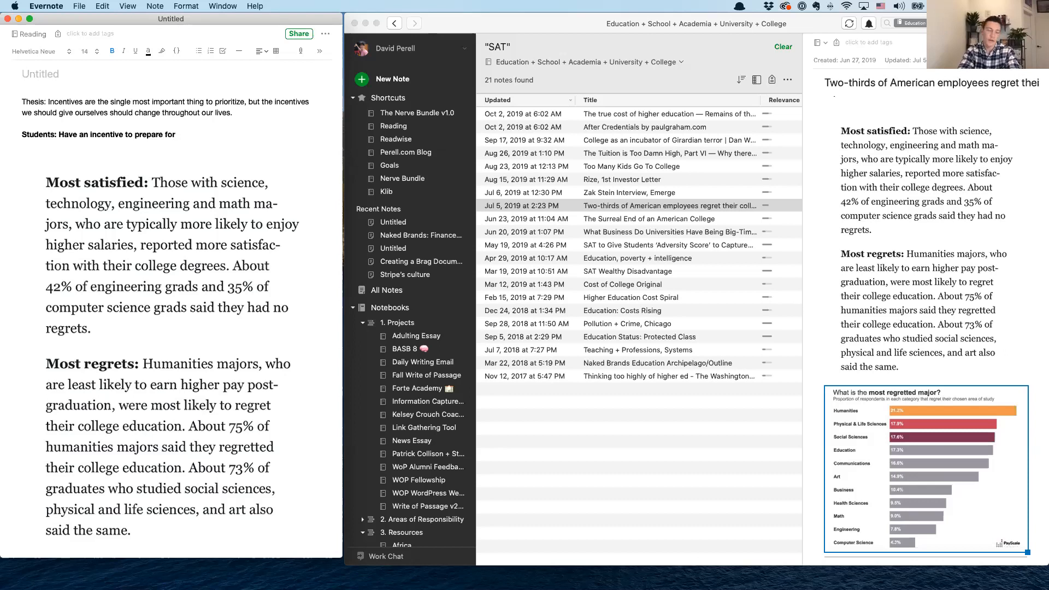
pyautogui.write(' being young adults, and later, the business world')
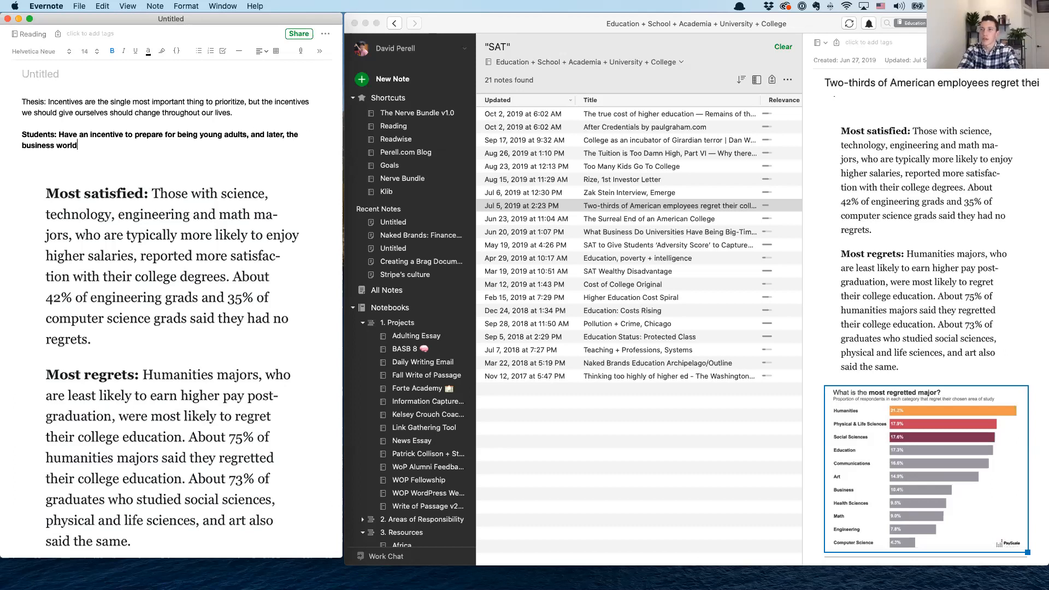
pyautogui.moveTo(82, 145); pyautogui.dragTo(59, 134)
pyautogui.press('super+b')
# Append the sentence "Each stage of life prepares for the next one." to the thesis paragraph
pyautogui.click(273, 117)
pyautogui.write('Each stage of life prepares for the nex')
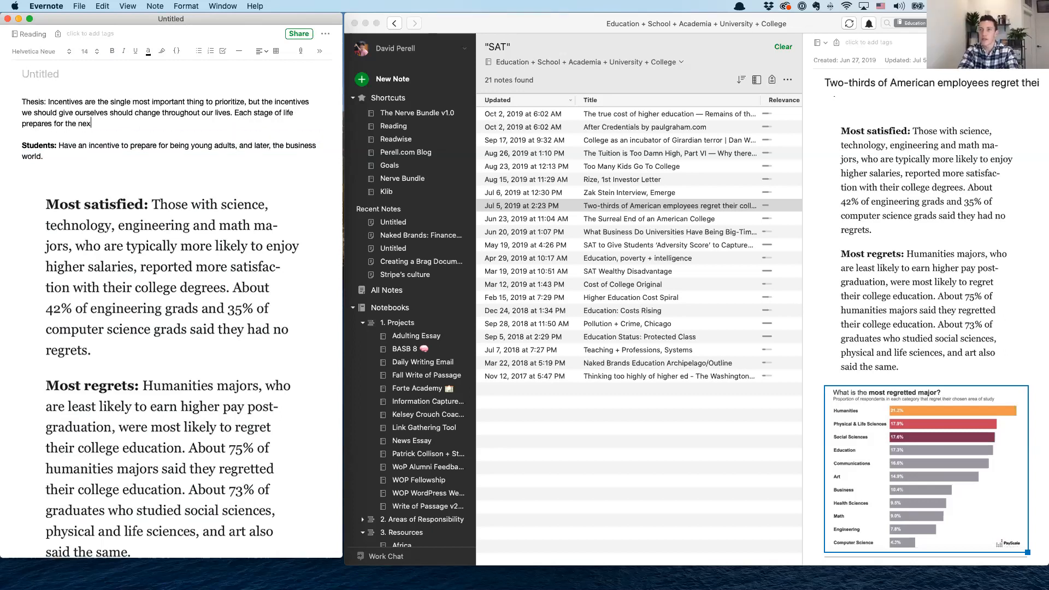
# Insert ", from being a student, to being a young professional, to investing or starting a business" after "life" and "us" after "prepares"
pyautogui.click(296, 114)
pyautogui.press('BackSpace')
pyautogui.write(', from being a stu')
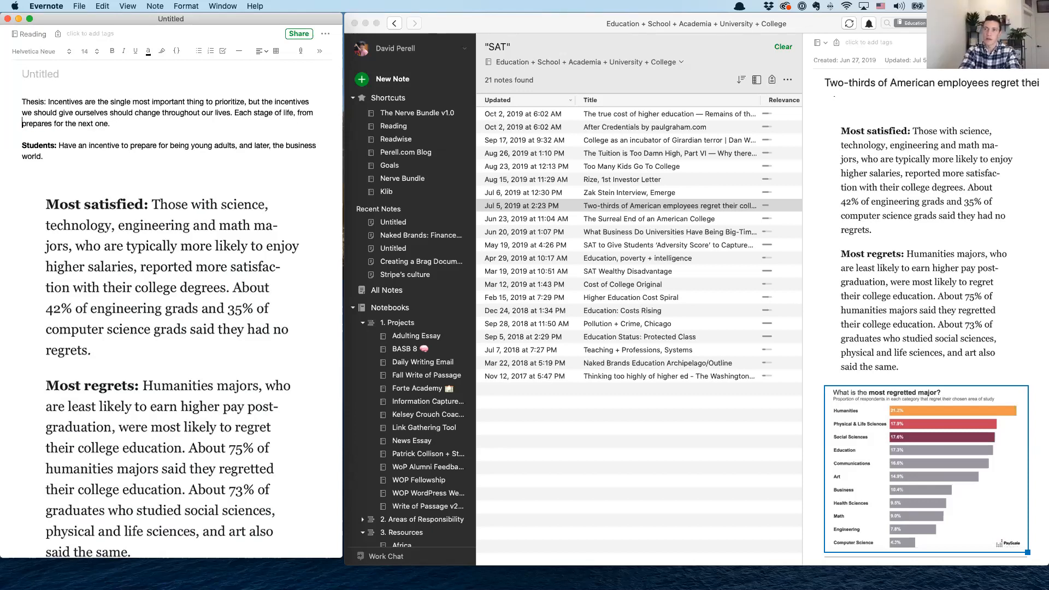
pyautogui.write('dent')
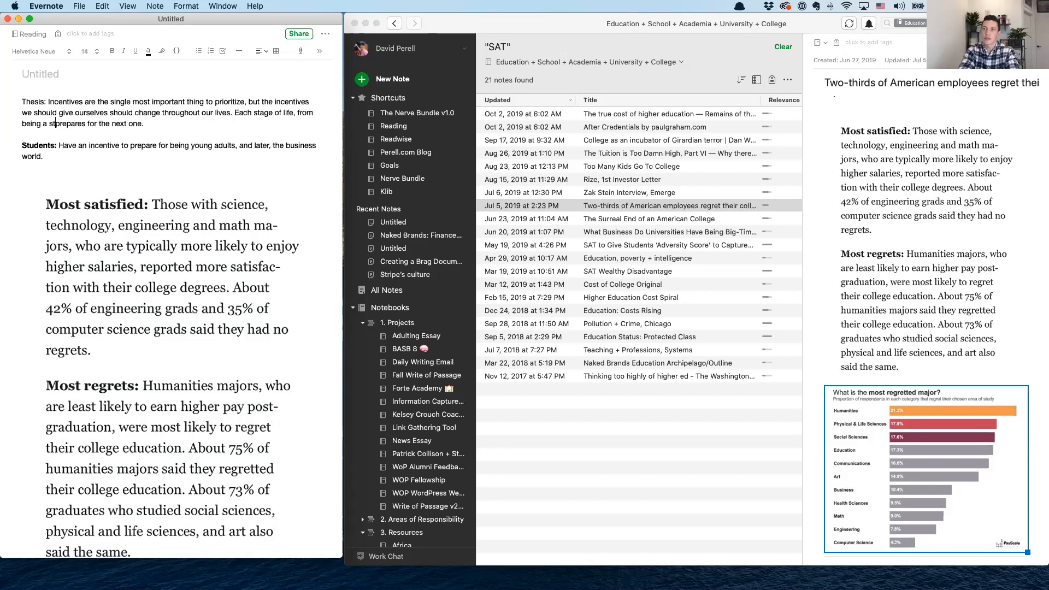
pyautogui.write(', to being a young pr')
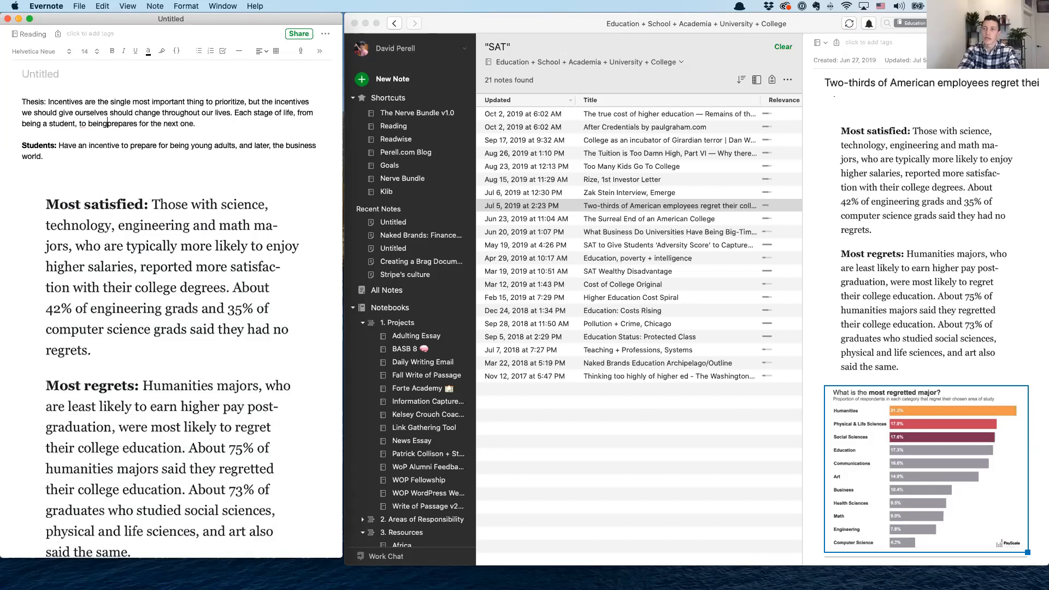
pyautogui.write('ofessional, to ')
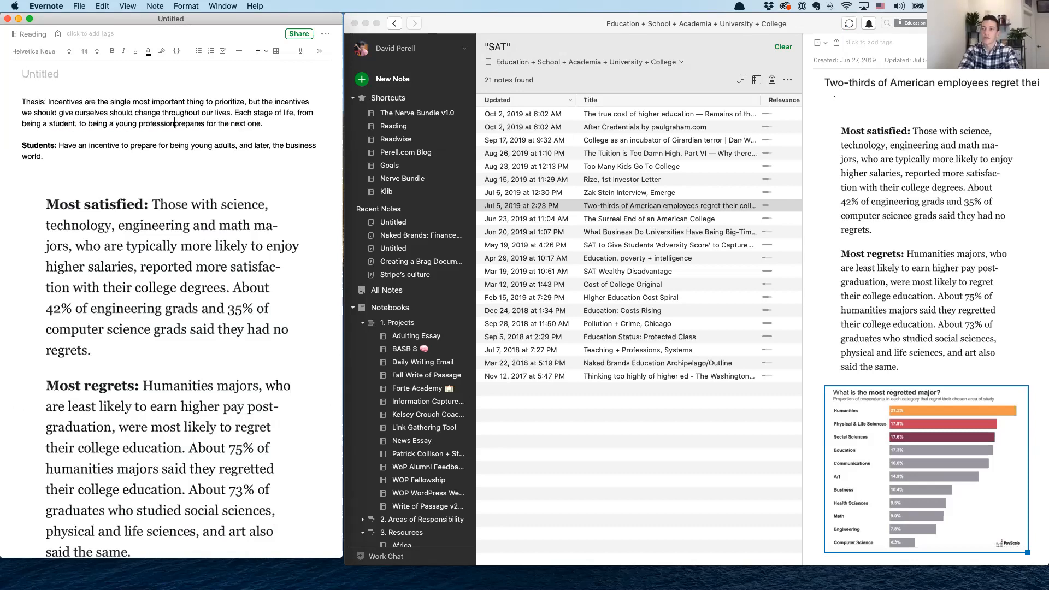
pyautogui.write('investing or starting a business')
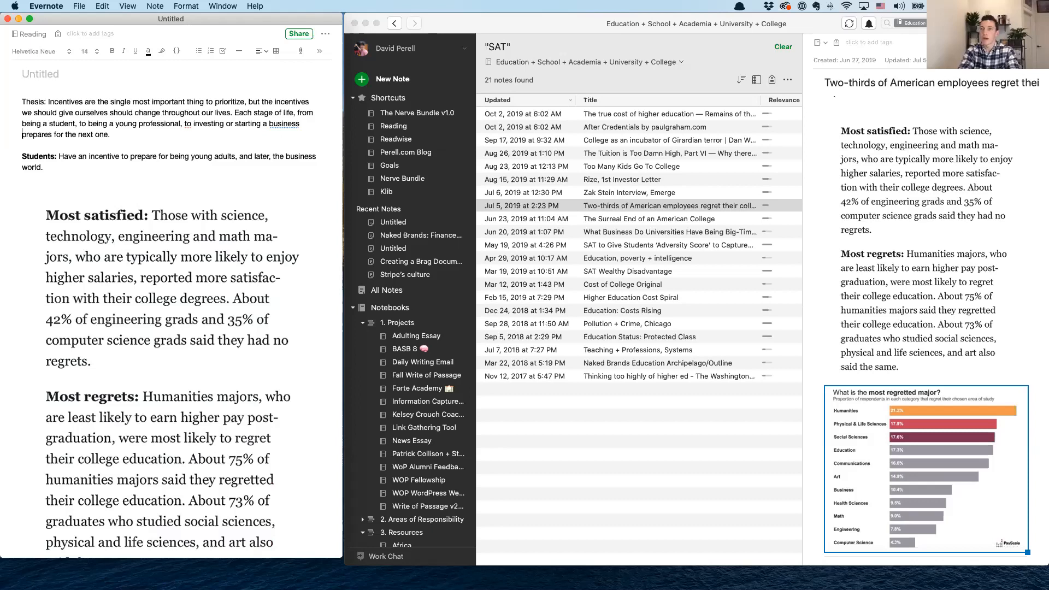
pyautogui.click(52, 134)
pyautogui.write('us')
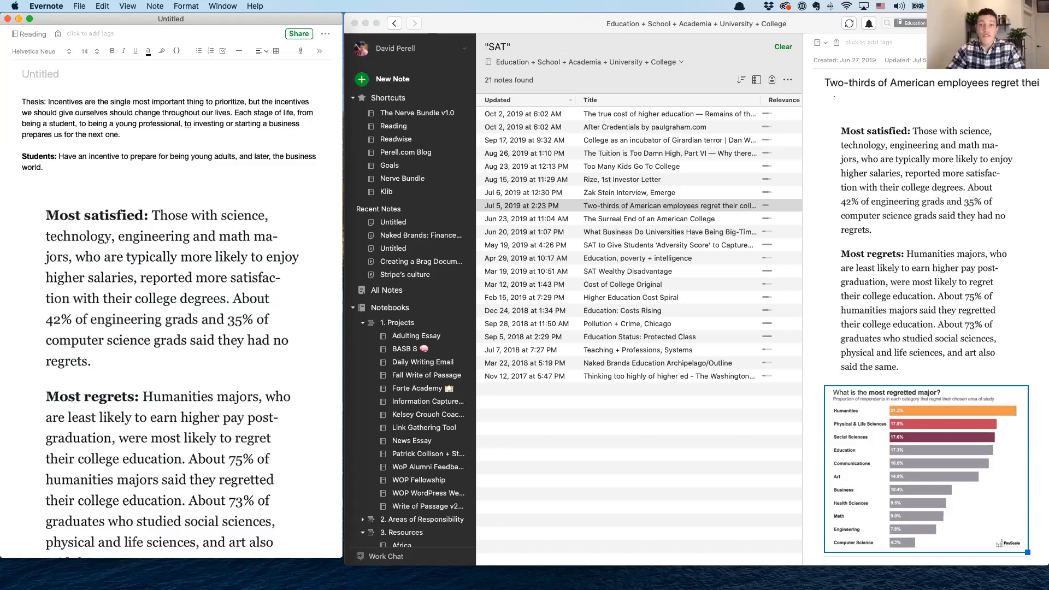
pyautogui.scroll(-15, 216, 224)
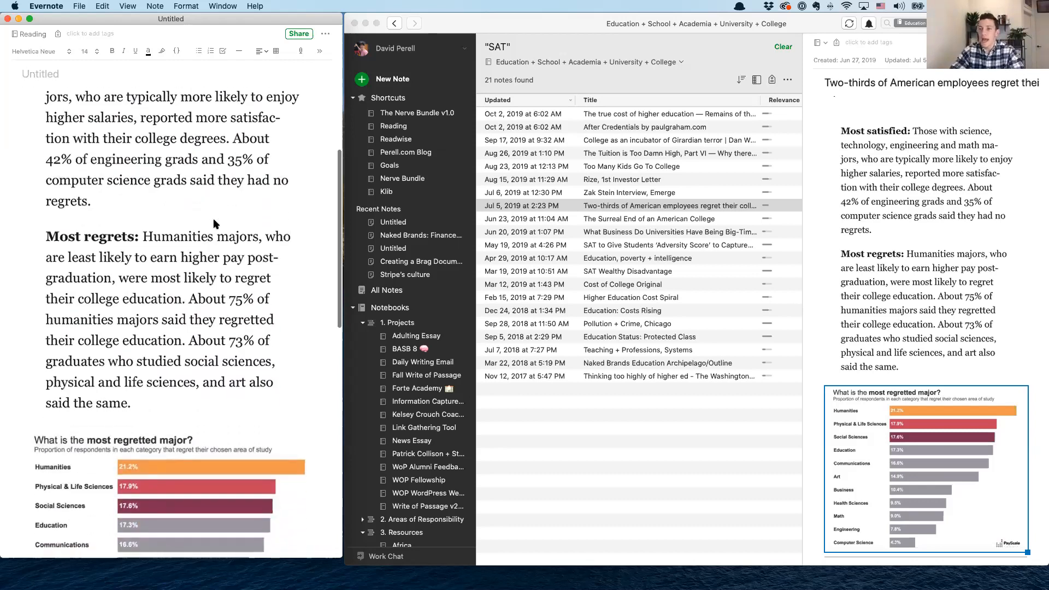
pyautogui.scroll(-10, 216, 224)
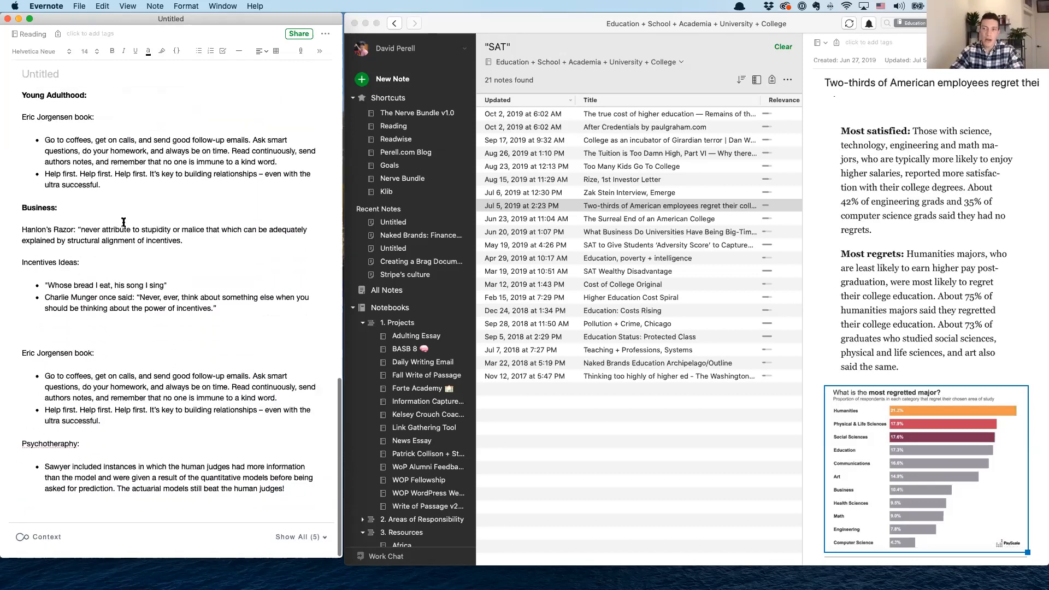
# Delete the psychotherapy section and the duplicate Eric Jorgensen book section at the end of the outline
pyautogui.moveTo(305, 489); pyautogui.dragTo(13, 442)
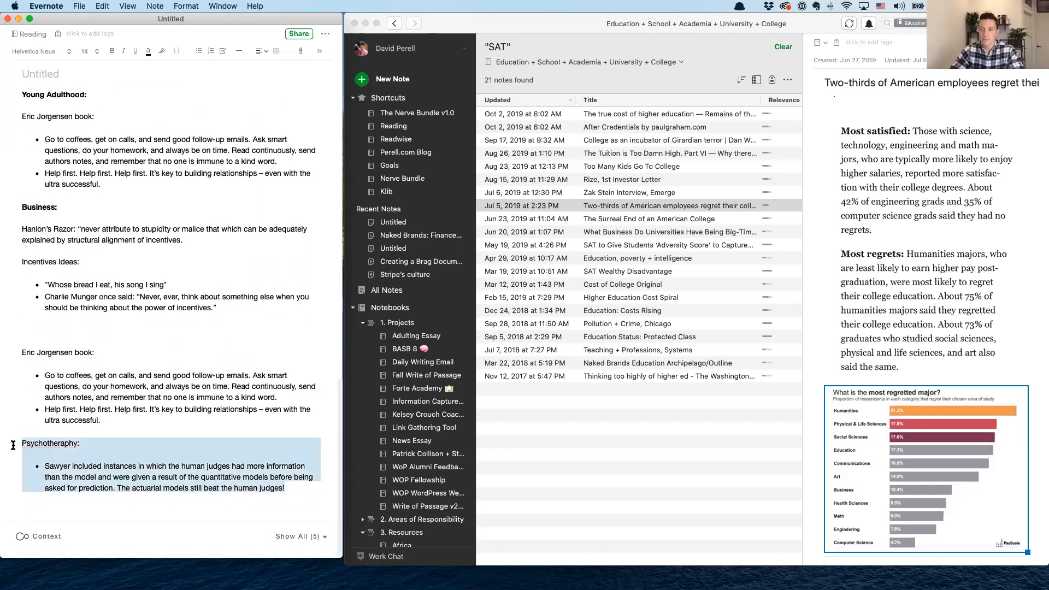
pyautogui.press('BackSpace')
pyautogui.moveTo(155, 482); pyautogui.dragTo(17, 409)
pyautogui.press('BackSpace')
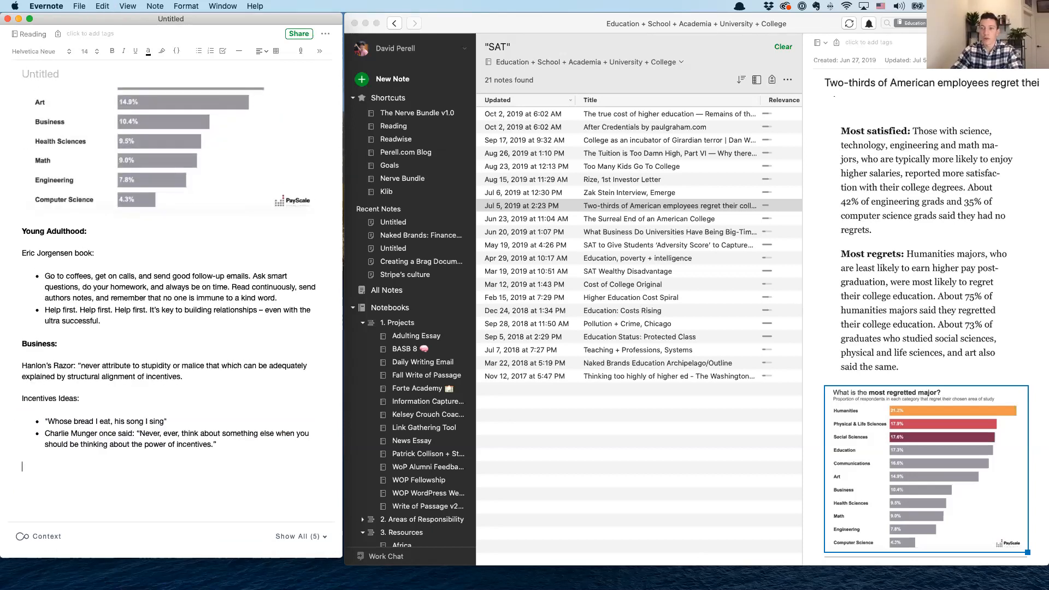
pyautogui.scroll(12, 70, 375)
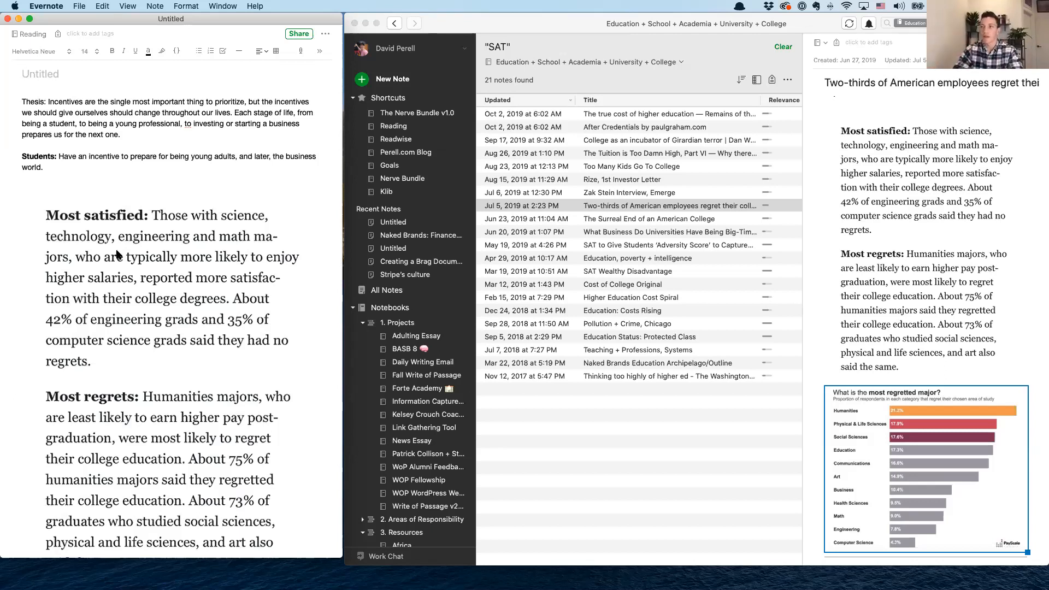
# Search the Education + School + Academia + University + College notebook for "preschool"
pyautogui.click(977, 24)
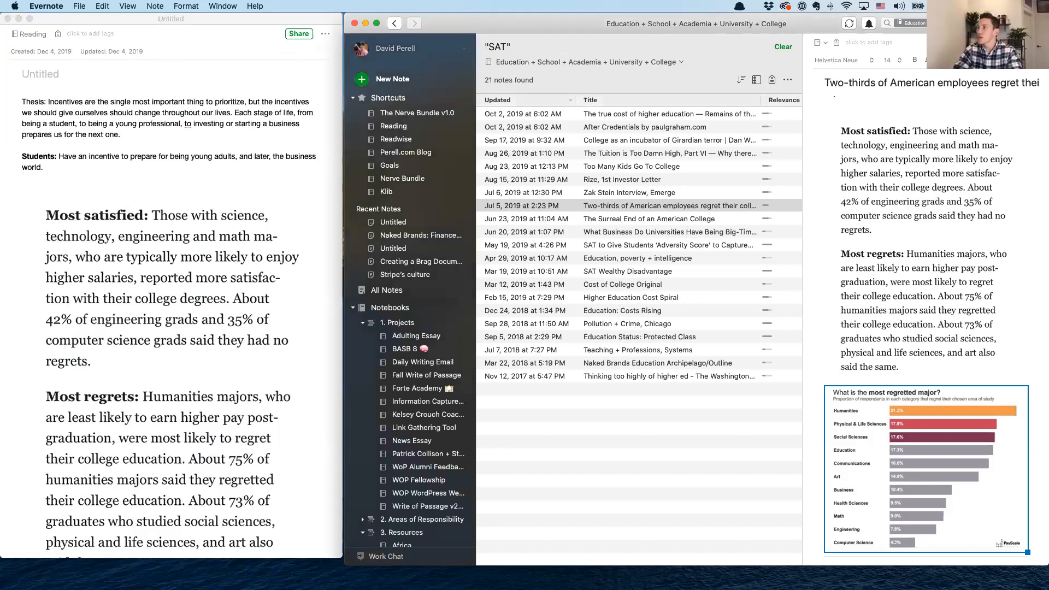
pyautogui.click(977, 23)
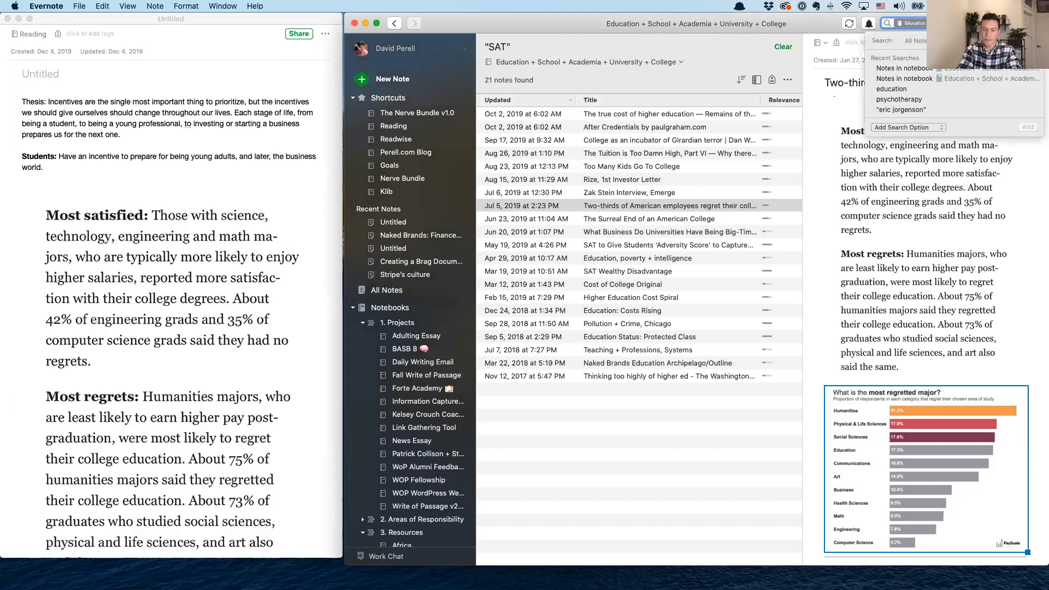
pyautogui.write('preschool')
pyautogui.press('Return')
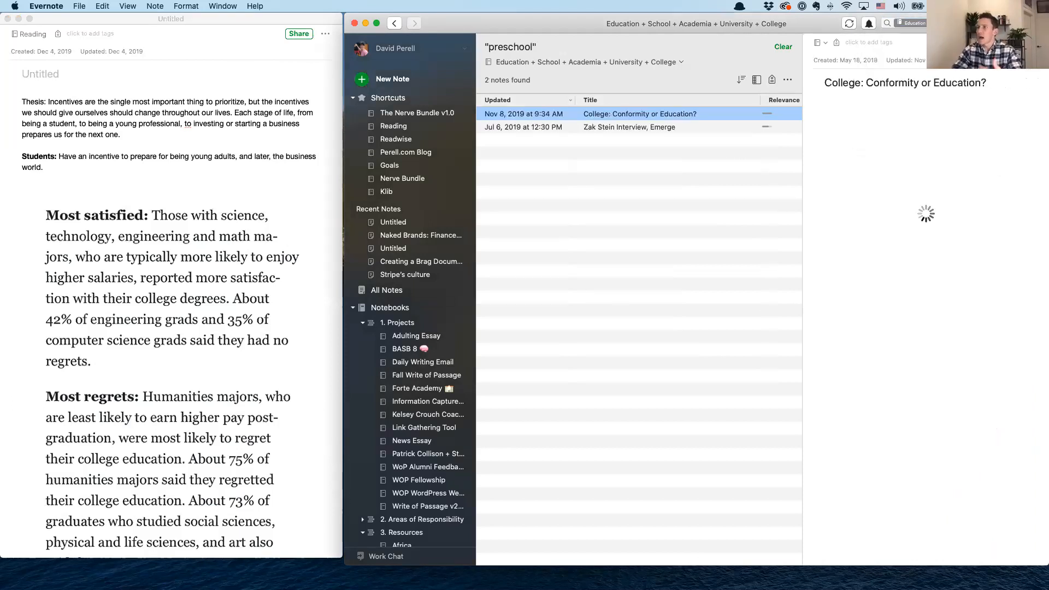
# Copy the three paragraphs starting "Letting students conflate getting a 4.0" from "College: Conformity or Education?" into the outline below the Students paragraph
pyautogui.scroll(-6, 900, 156)
pyautogui.scroll(8, 900, 157)
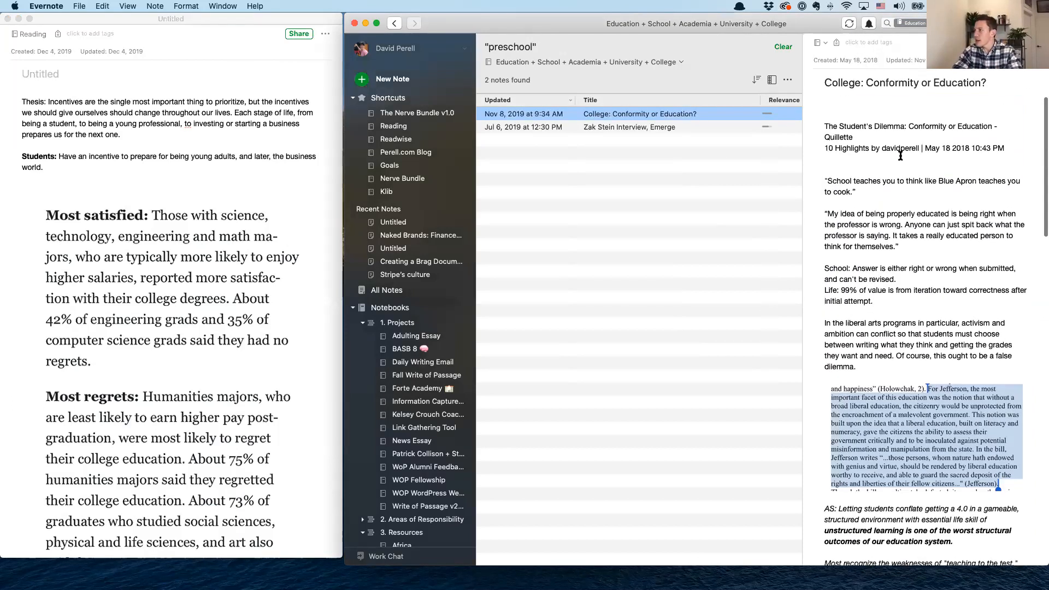
pyautogui.scroll(-10, 900, 156)
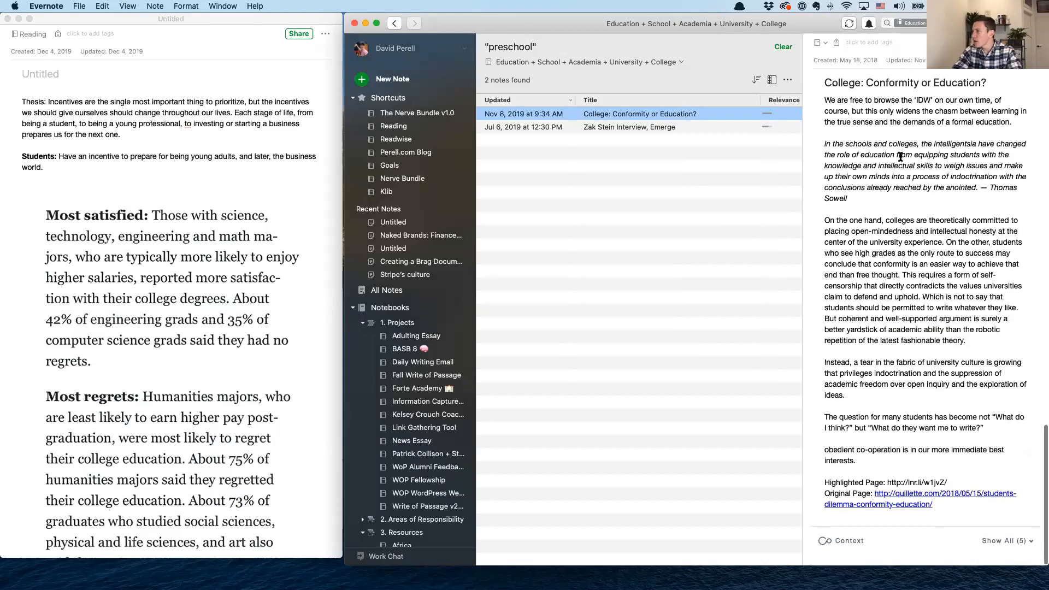
pyautogui.scroll(10, 900, 157)
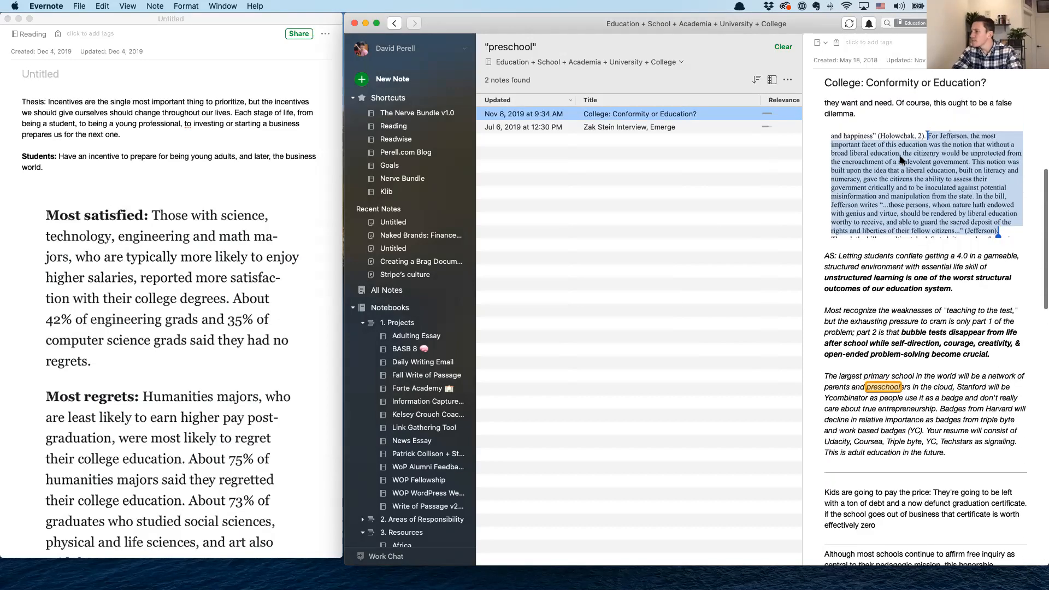
pyautogui.click(953, 407)
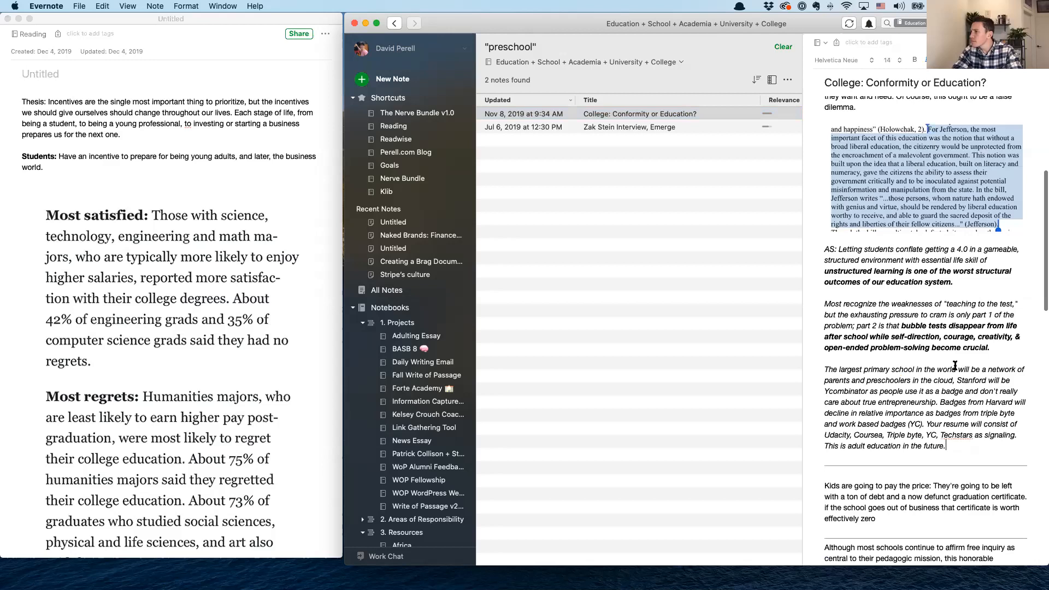
pyautogui.scroll(1, 957, 361)
pyautogui.moveTo(839, 280); pyautogui.dragTo(960, 473)
pyautogui.press('super+c')
pyautogui.click(299, 189)
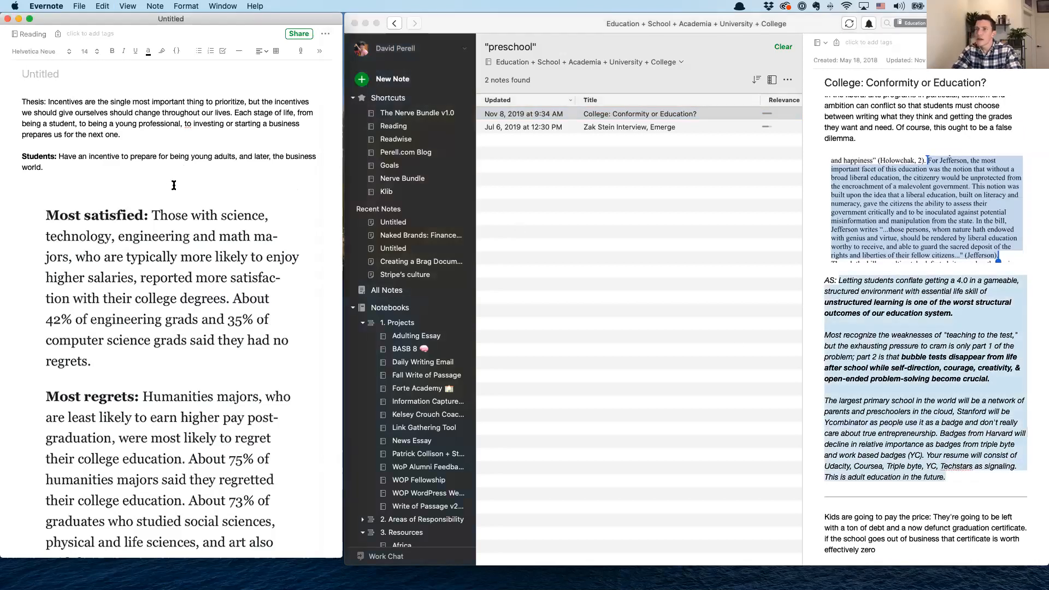
pyautogui.press('super+v')
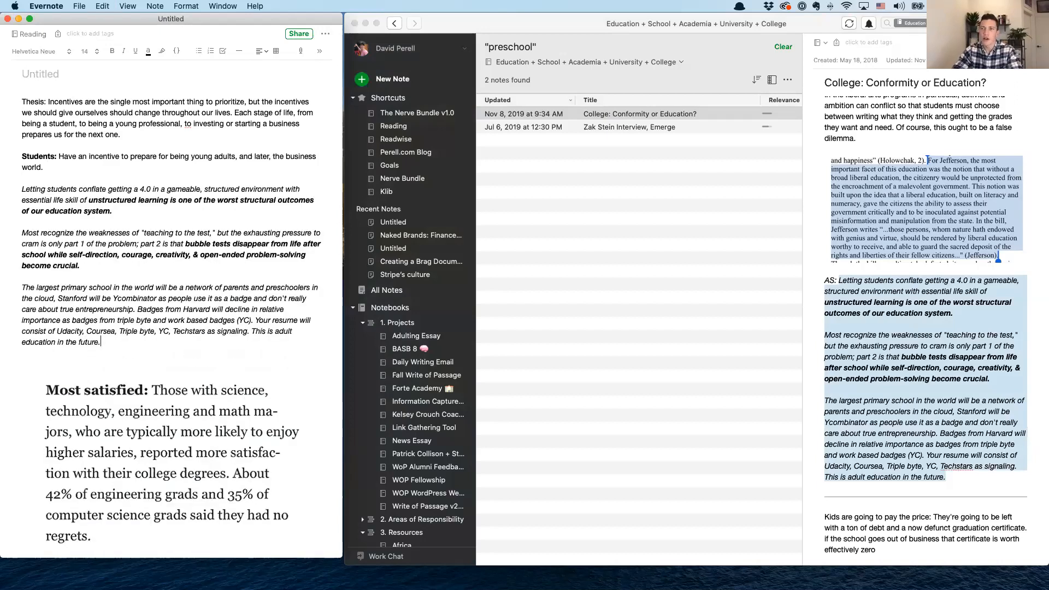
pyautogui.scroll(-1, 241, 282)
pyautogui.click(136, 226)
pyautogui.scroll(5, 1031, 294)
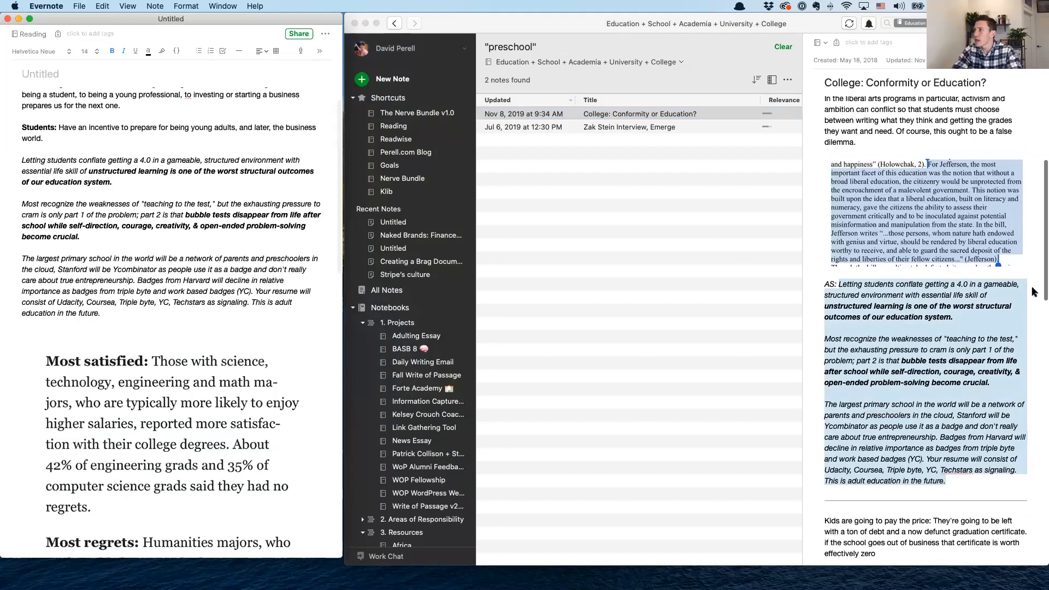
# Copy "intrinsic, almost indefatigable curiosity of a kind of an un-shamed child." from "Zak Stein Interview, Emerge" onto its own line directly below the Students paragraph
pyautogui.click(676, 132)
pyautogui.scroll(-5, 867, 251)
pyautogui.click(905, 346)
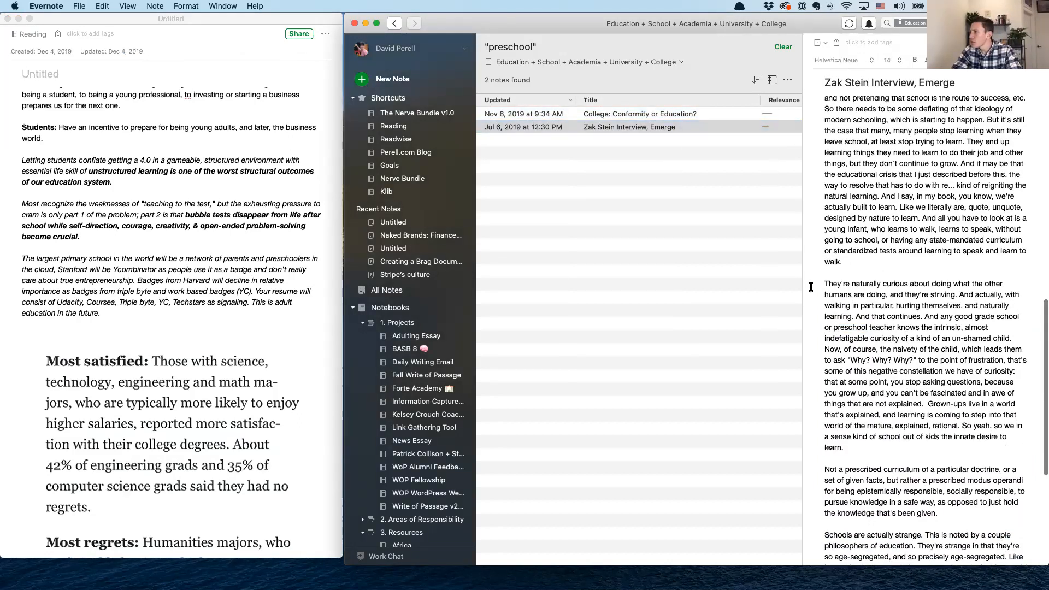
pyautogui.moveTo(819, 284); pyautogui.dragTo(868, 351)
pyautogui.click(927, 356)
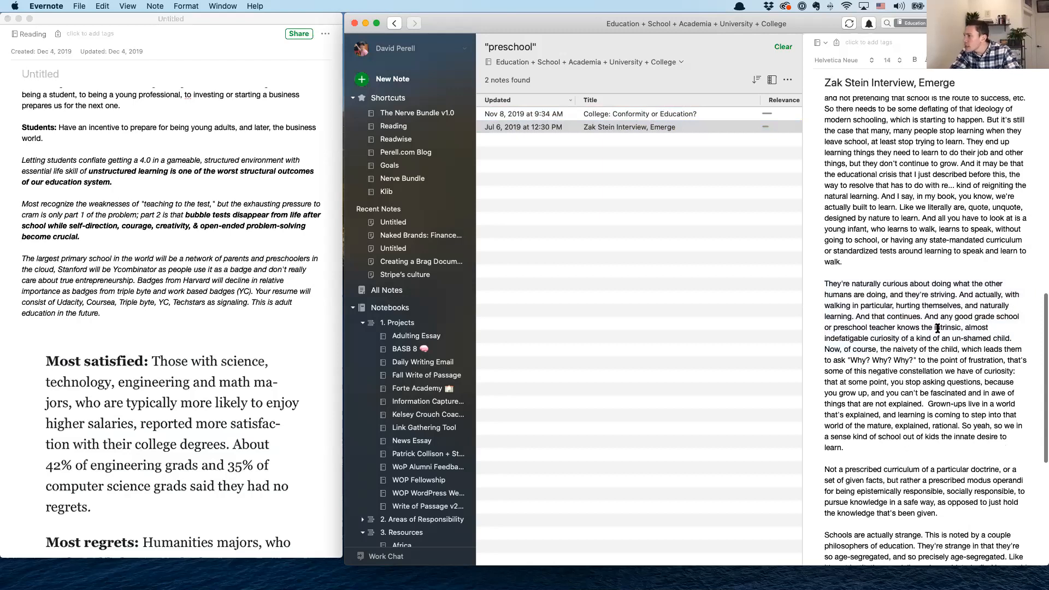
pyautogui.moveTo(1013, 338); pyautogui.dragTo(931, 325)
pyautogui.press('super+c')
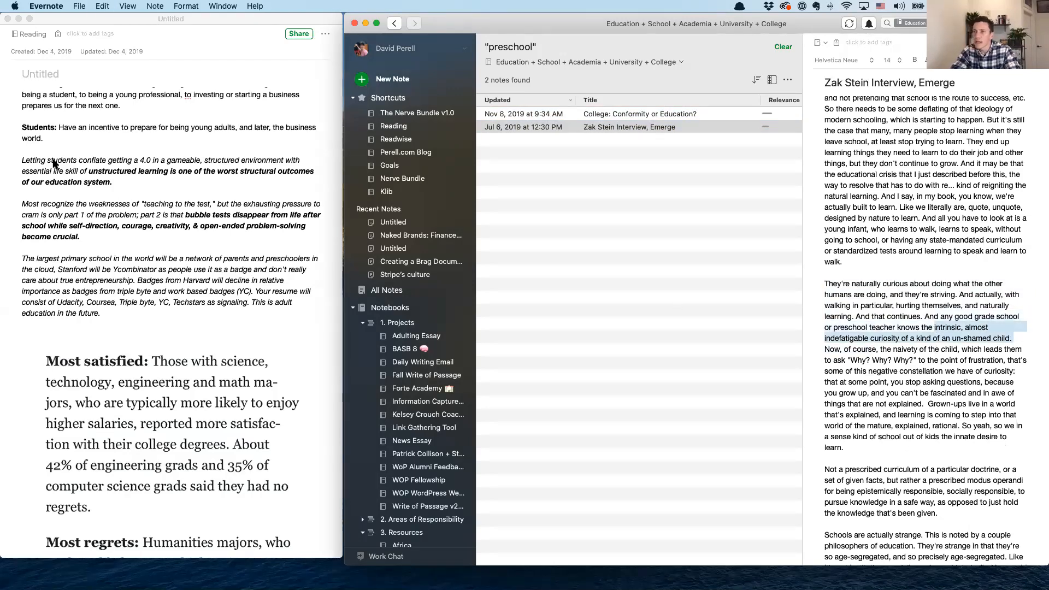
pyautogui.click(53, 139)
pyautogui.press('Return')
pyautogui.press('Return')
pyautogui.press('super+v')
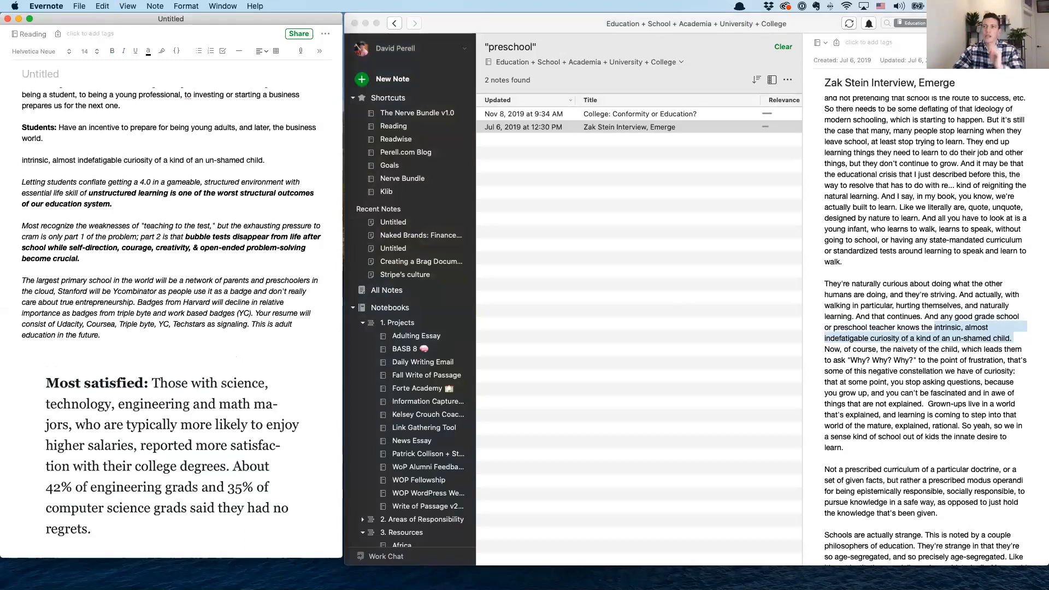
pyautogui.click(24, 161)
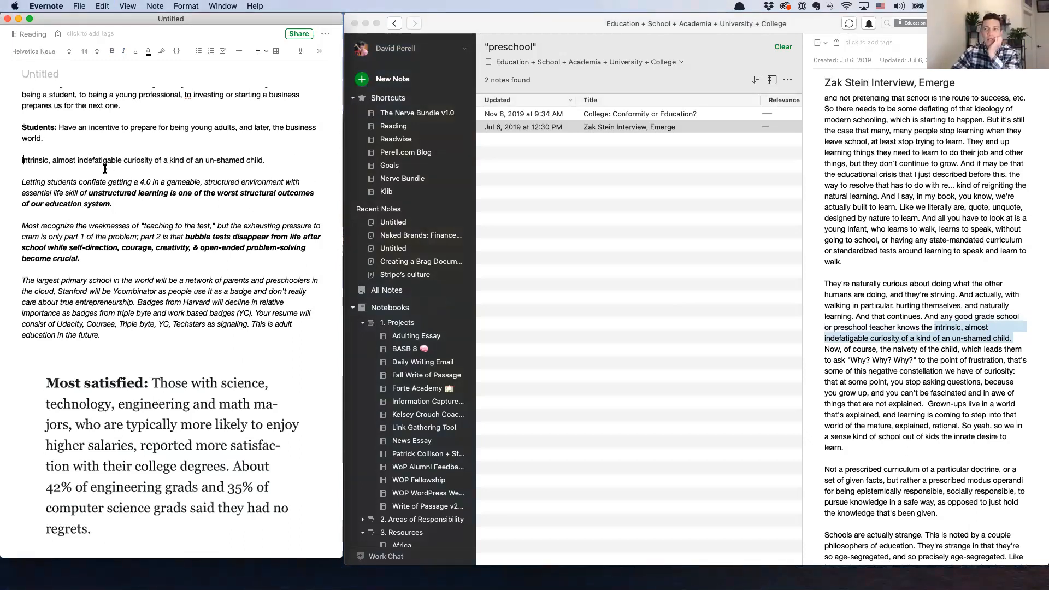
# Review the outline from the Students section down through Young Adulthood and Business
pyautogui.scroll(-10, 227, 146)
pyautogui.scroll(9, 132, 164)
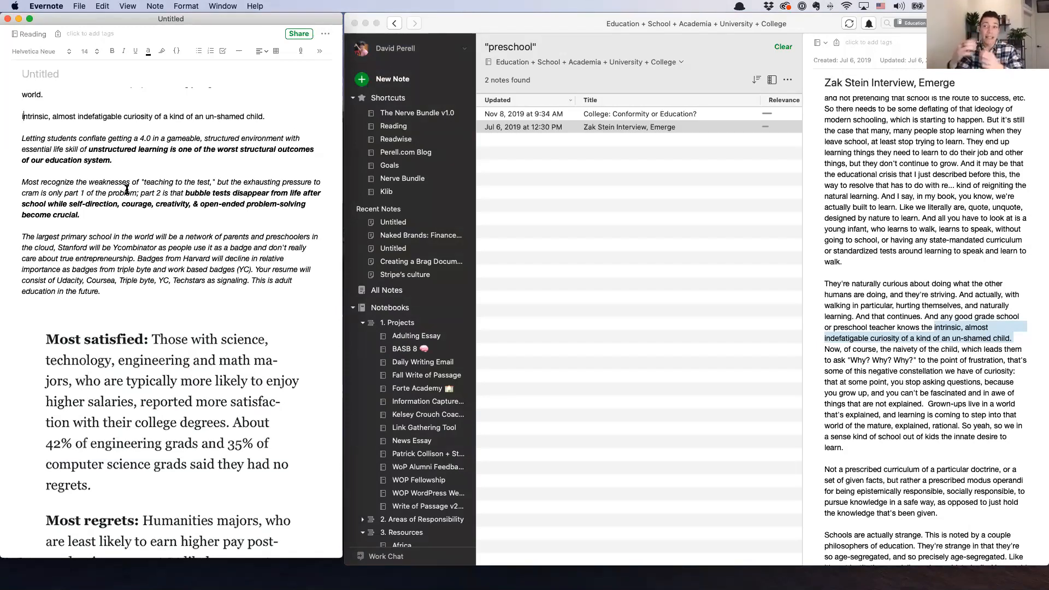
pyautogui.scroll(-15, 126, 190)
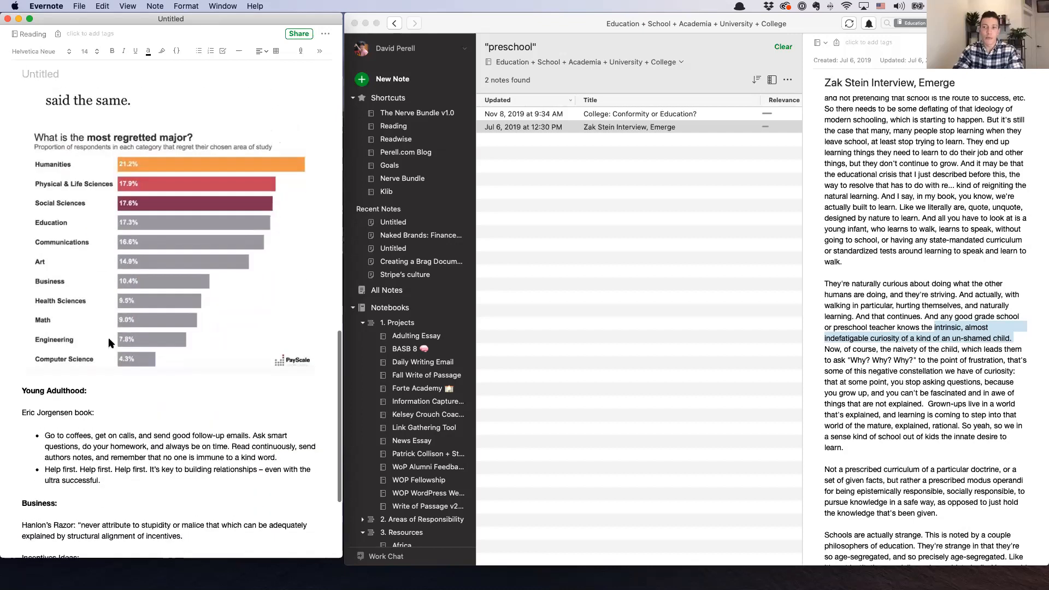
pyautogui.scroll(-3, 109, 342)
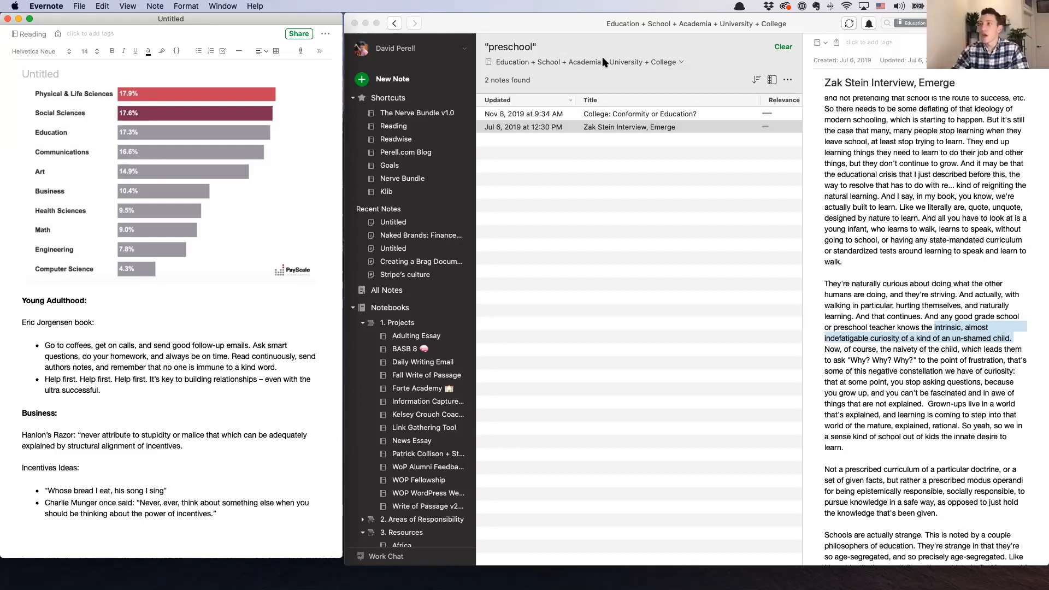
# Browse resource notebooks including City States, Current Politics + Government, Creativity and Design Thinking, ending at Eastern Thought, Meditation, Consciousness and Spirituality
pyautogui.scroll(-10, 410, 404)
pyautogui.scroll(-5, 414, 385)
pyautogui.click(425, 273)
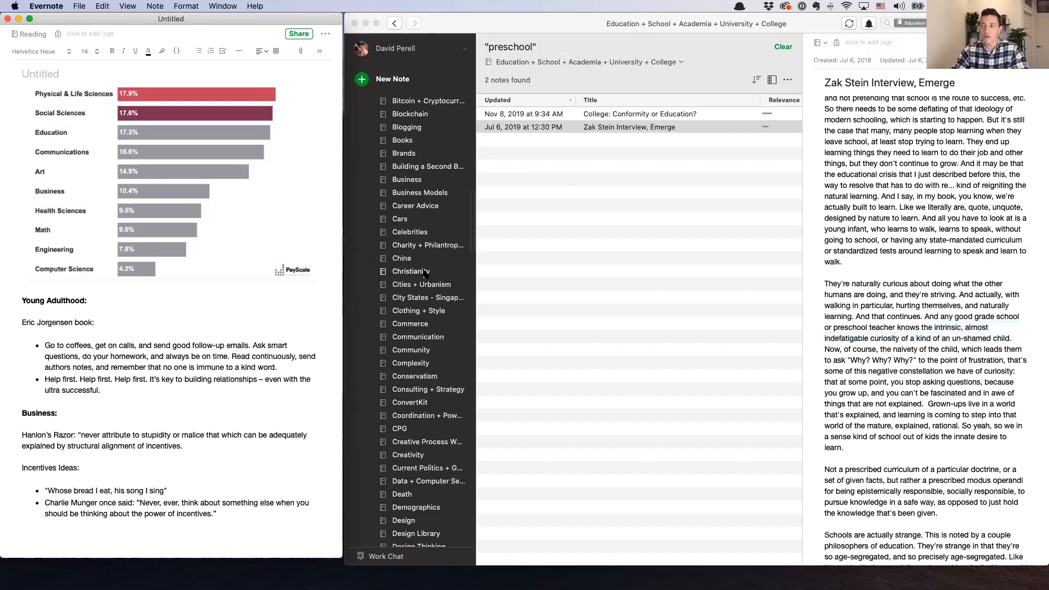
pyautogui.click(425, 297)
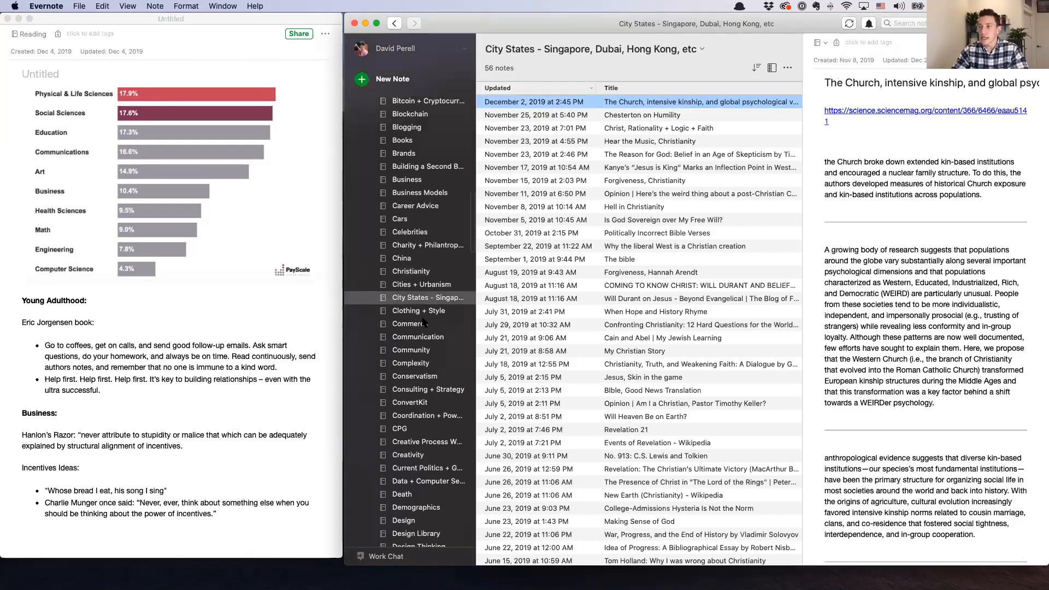
pyautogui.scroll(-5, 424, 325)
pyautogui.click(419, 336)
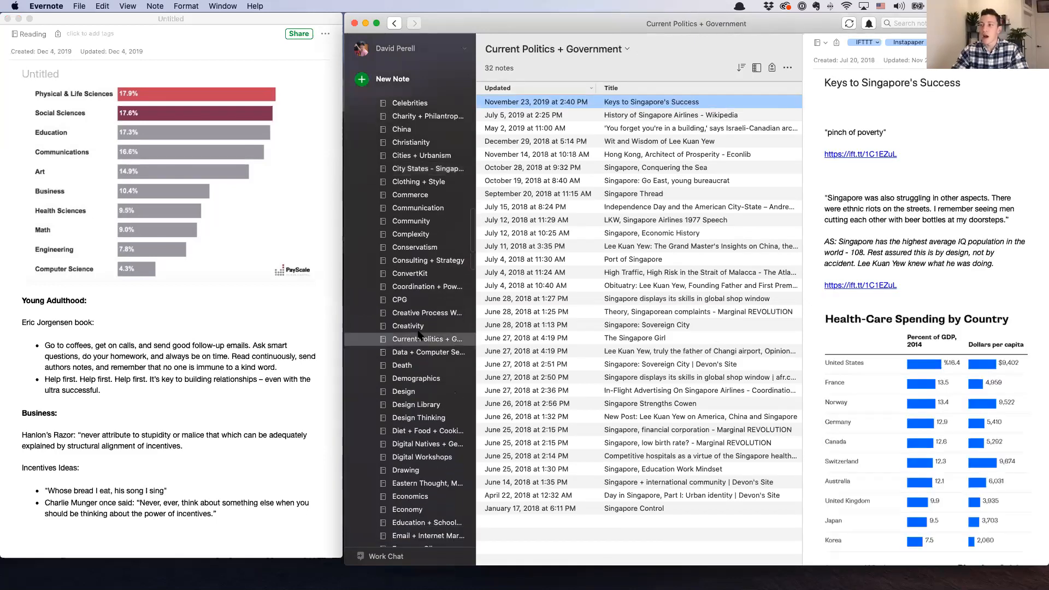
pyautogui.click(418, 326)
pyautogui.scroll(-5, 420, 286)
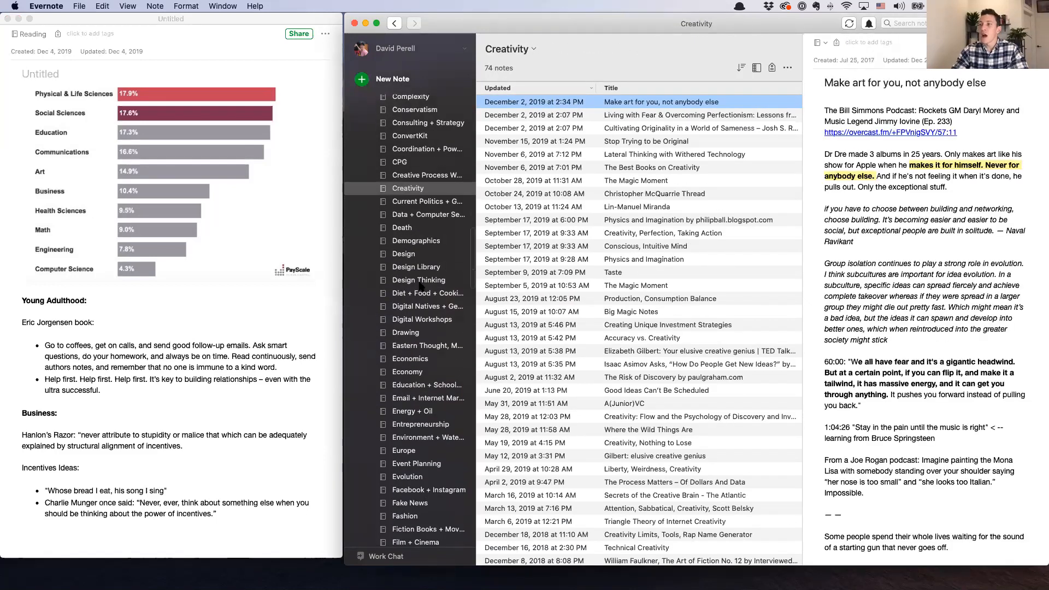
pyautogui.click(422, 281)
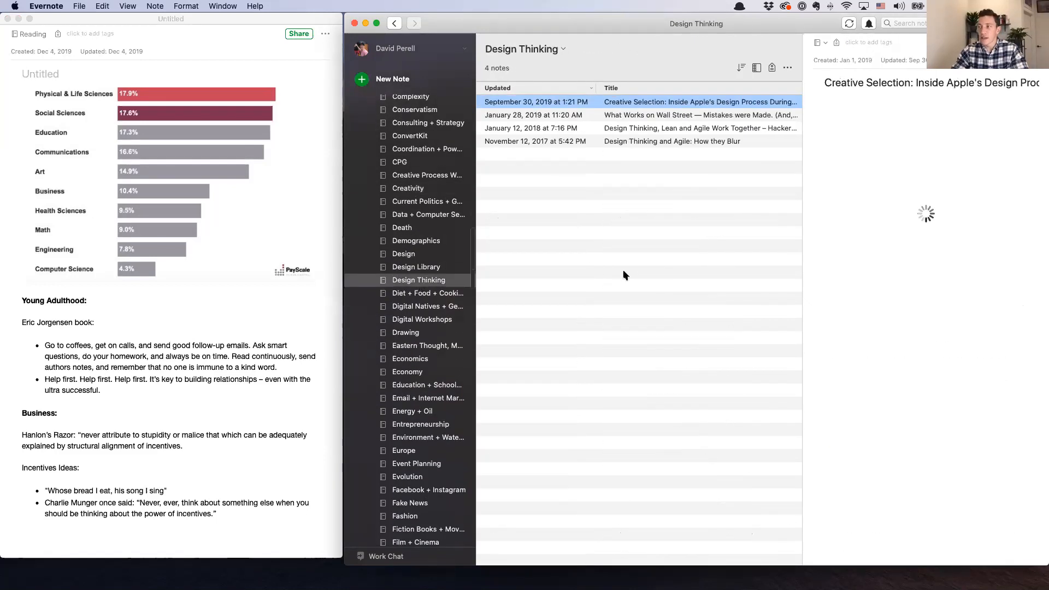
pyautogui.click(422, 347)
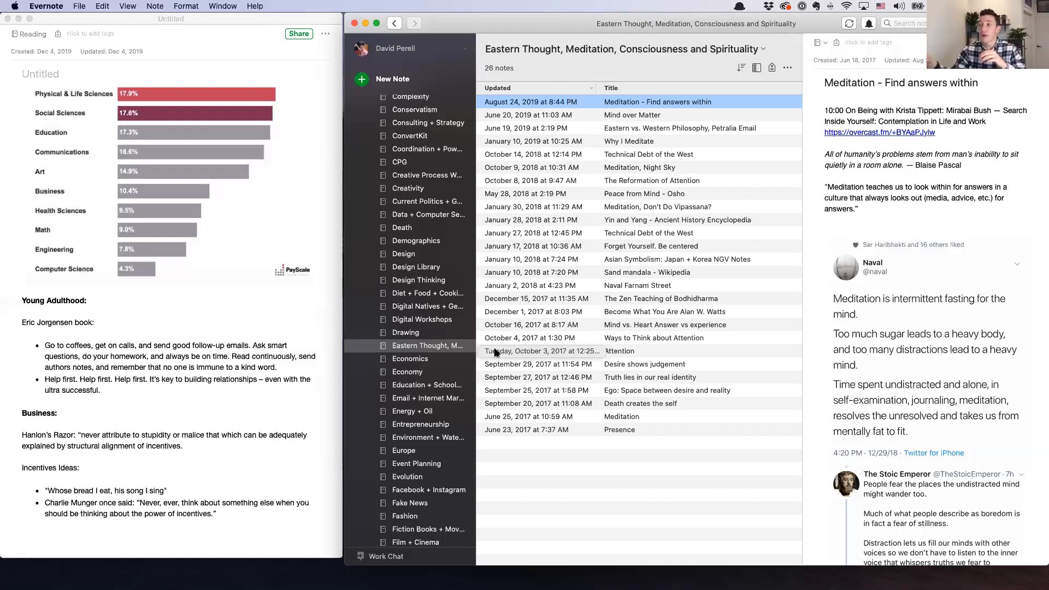
# Look through the Eastern Thought notebook, opening "The Reformation of Attention" and "Forget Yourself. Be centered"
pyautogui.scroll(-5, 1010, 292)
pyautogui.scroll(5, 1007, 293)
pyautogui.click(710, 184)
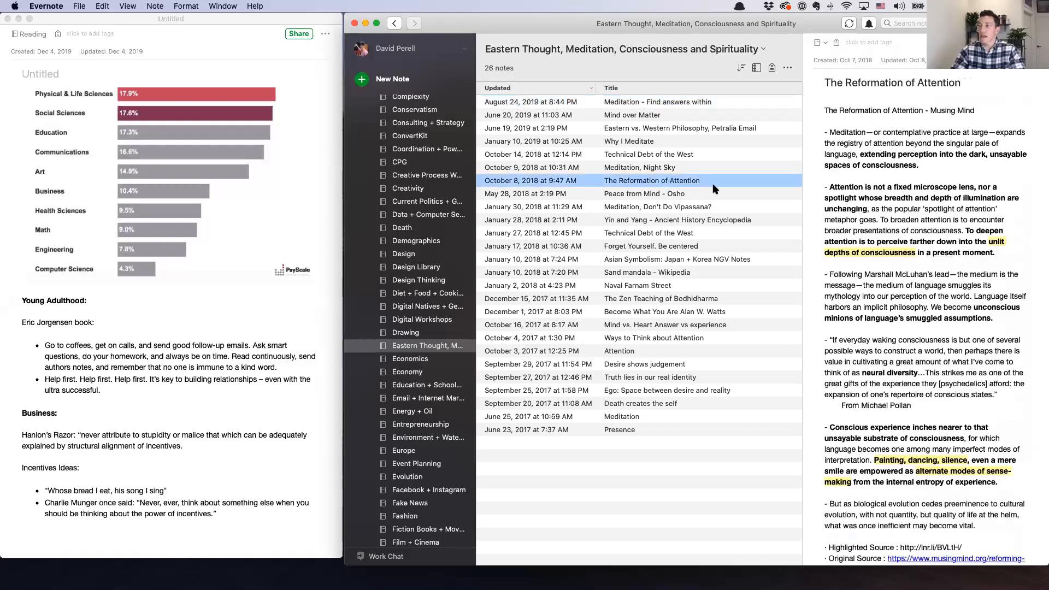
pyautogui.click(690, 247)
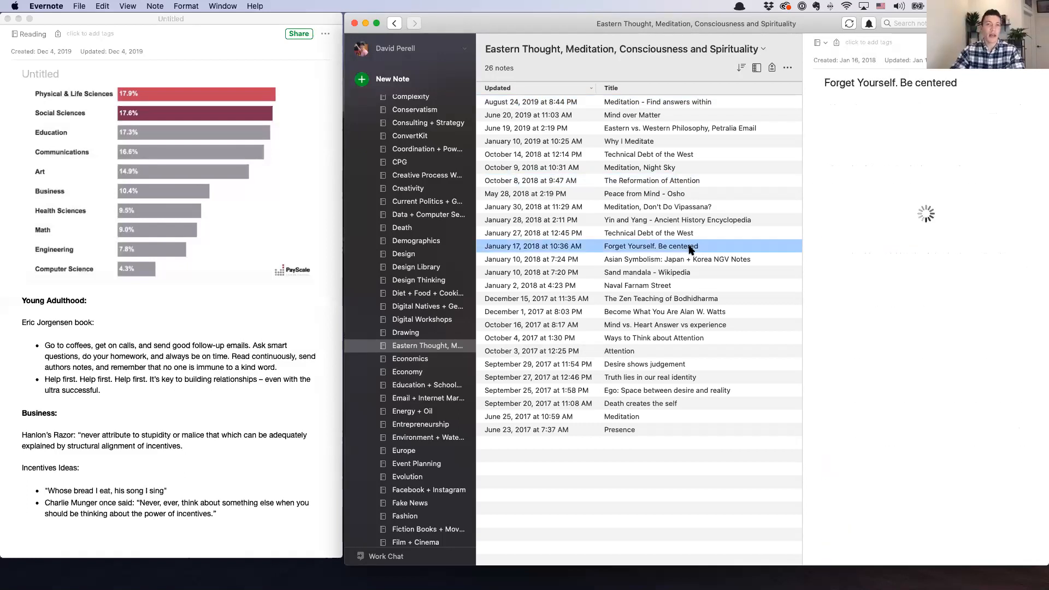